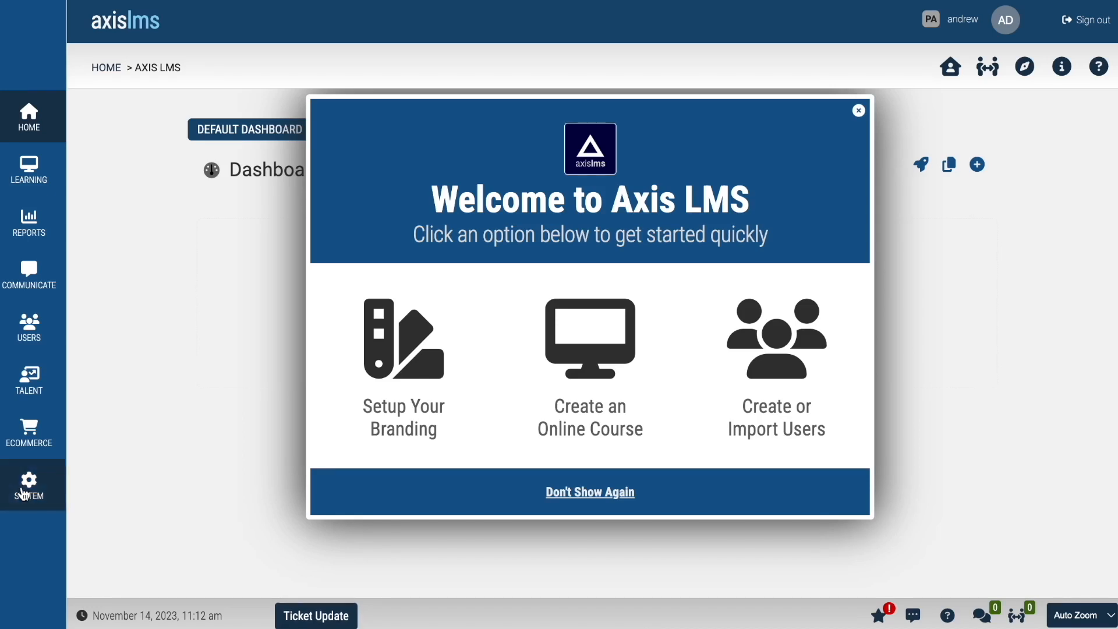
Step: Open the integration builder for Applications under the System integrations and create a new Zap
left_click(24, 493)
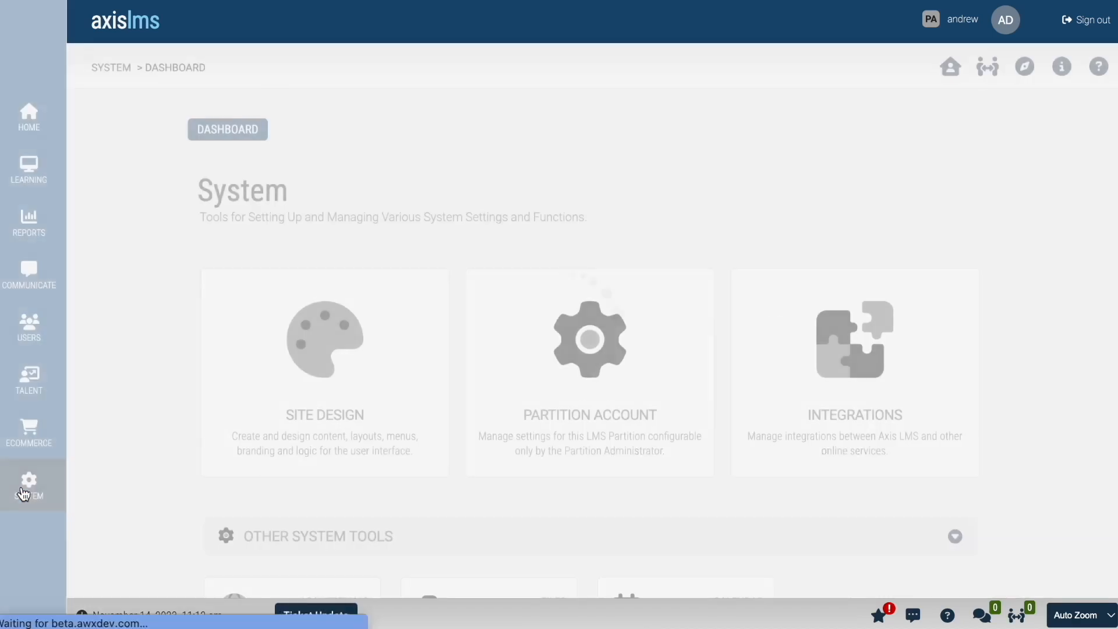
left_click(816, 378)
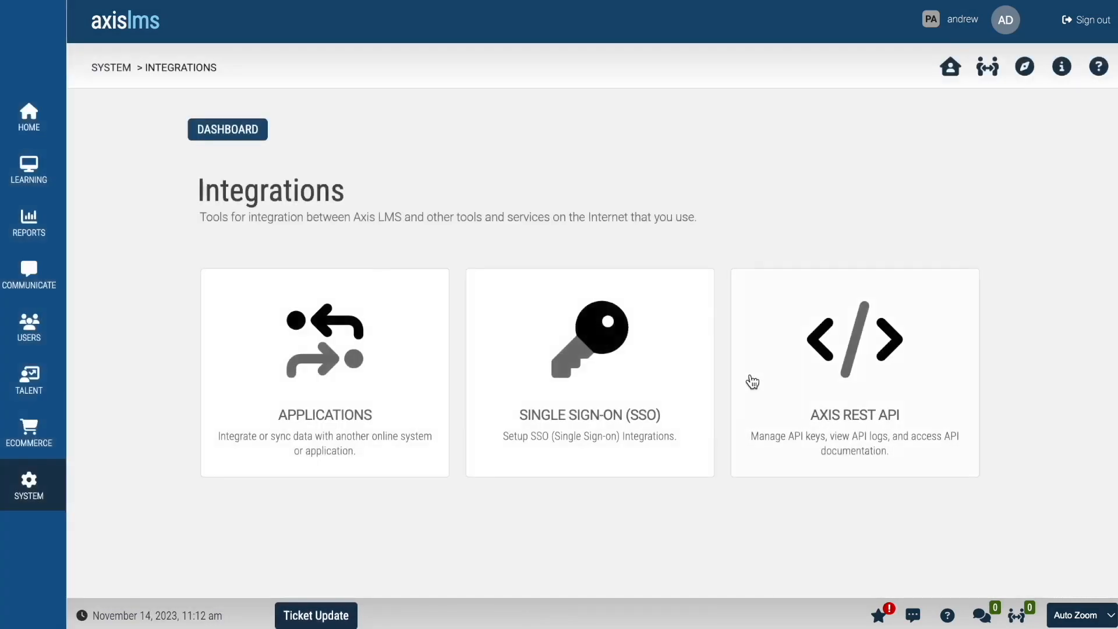
left_click(396, 381)
left_click(372, 375)
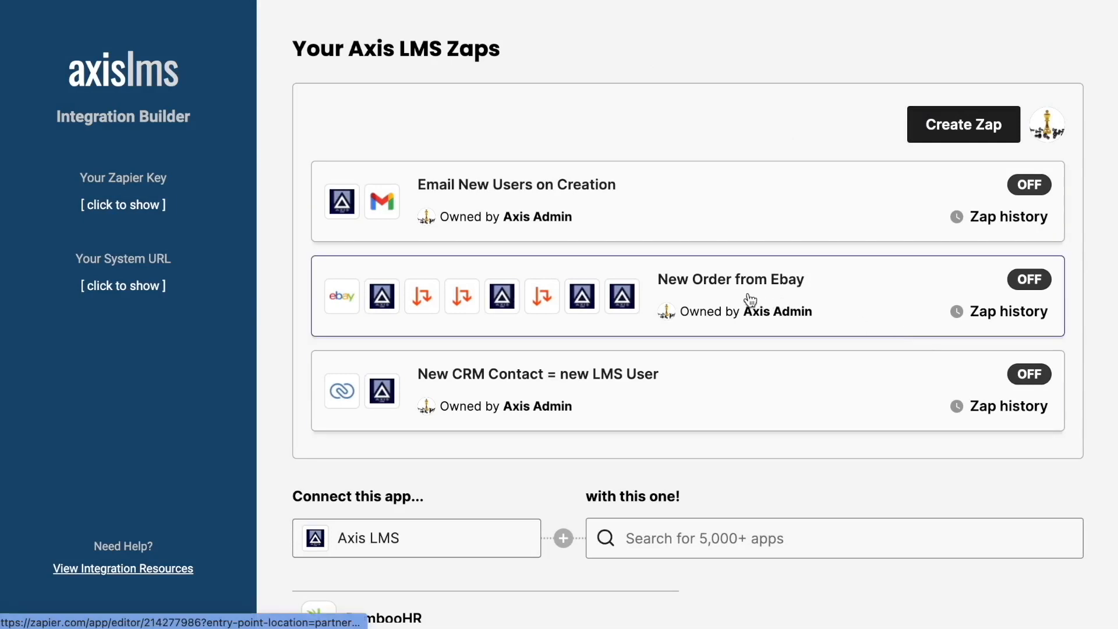
left_click(953, 138)
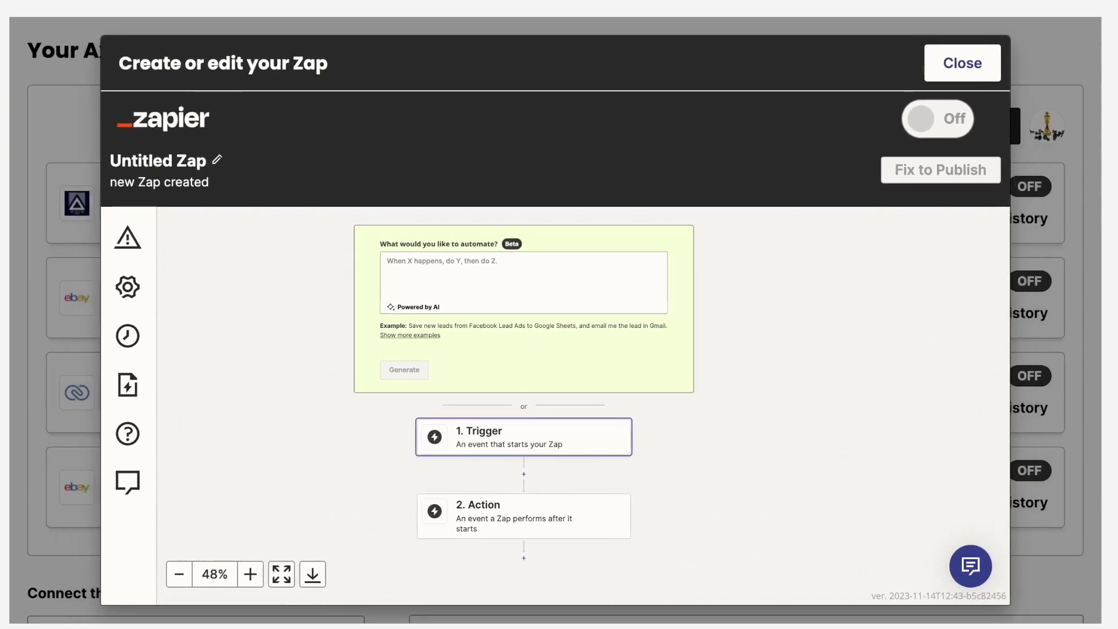
Step: Search the available trigger apps for ecommerce, stripe and paypal
left_click(534, 440)
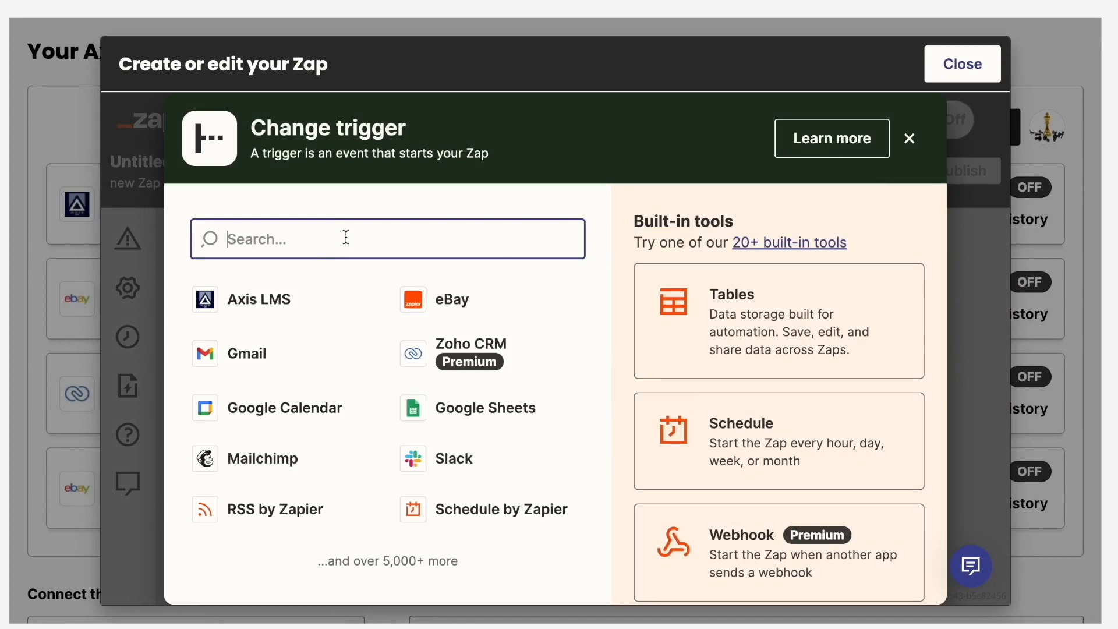
type("ecommerce")
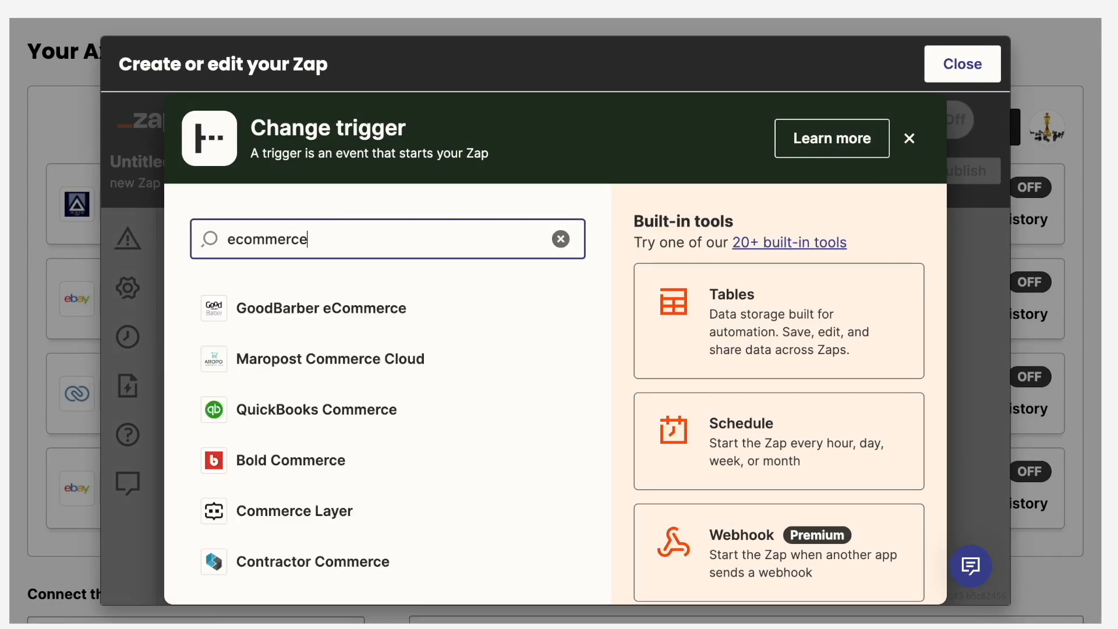
key("ctrl+a")
type("stripe")
key("ctrl+a")
type("paypal")
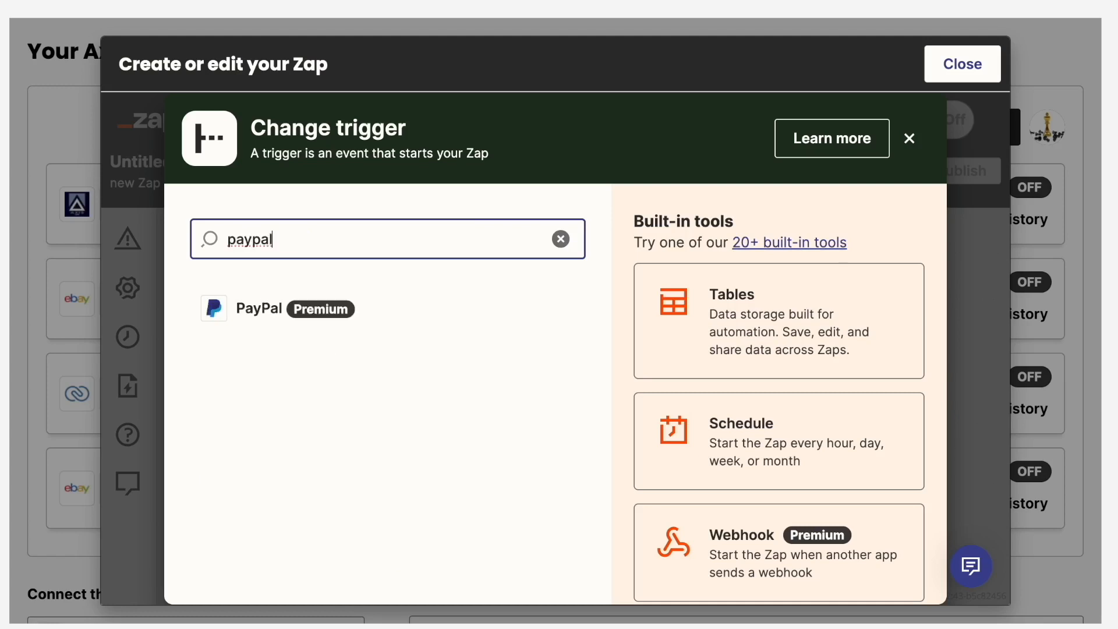
Step: Search for ebay and set eBay as the trigger app with the New Order event
key("ctrl+a")
type("ebay")
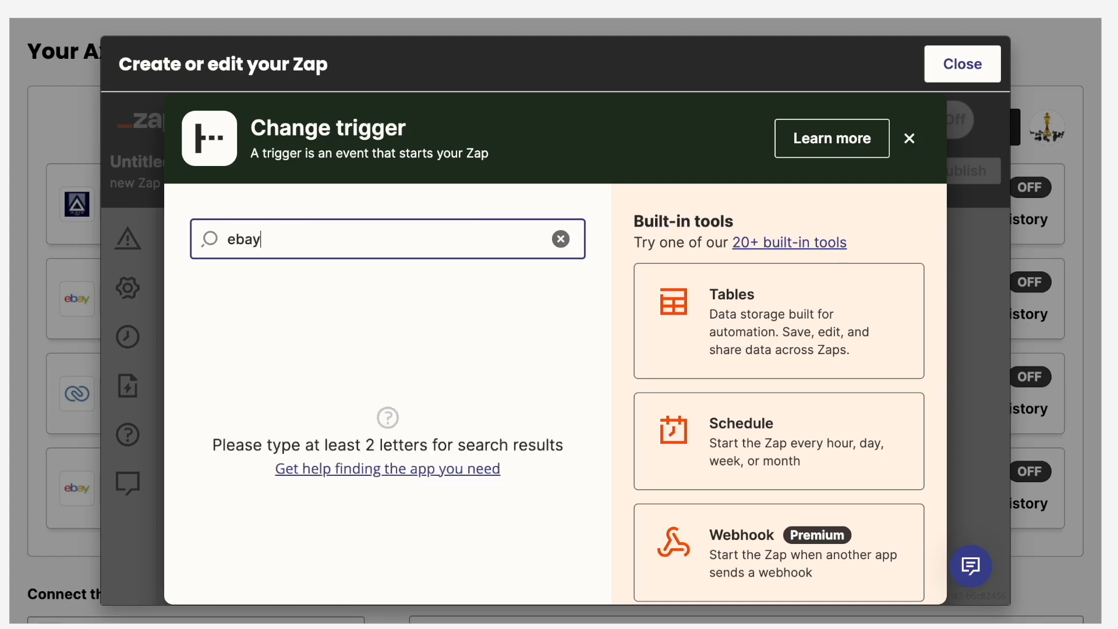
left_click(256, 320)
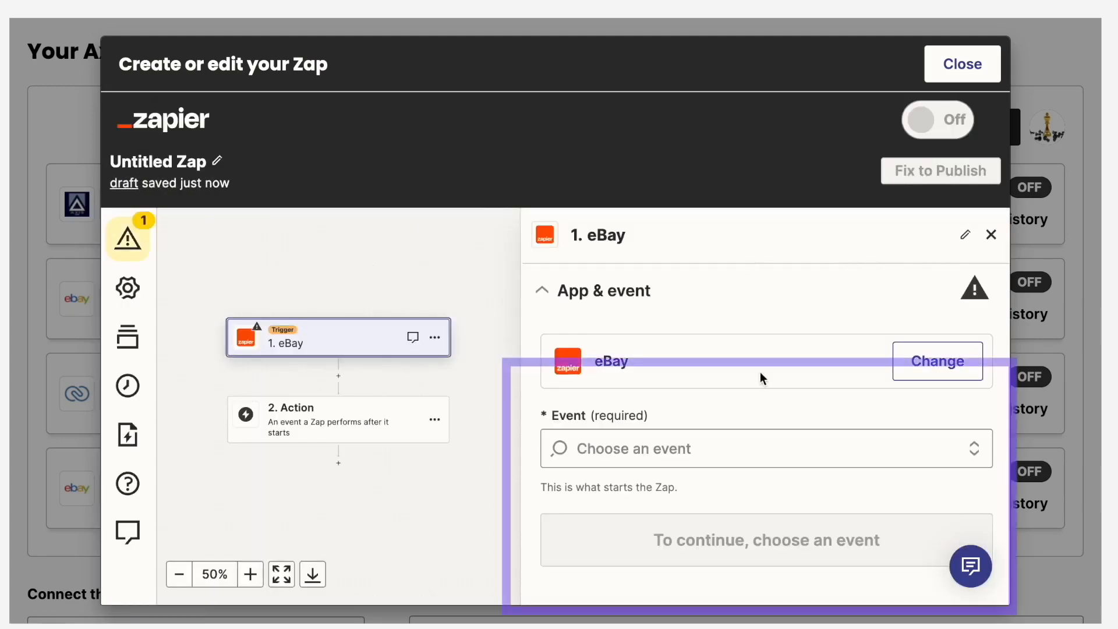
left_click(961, 449)
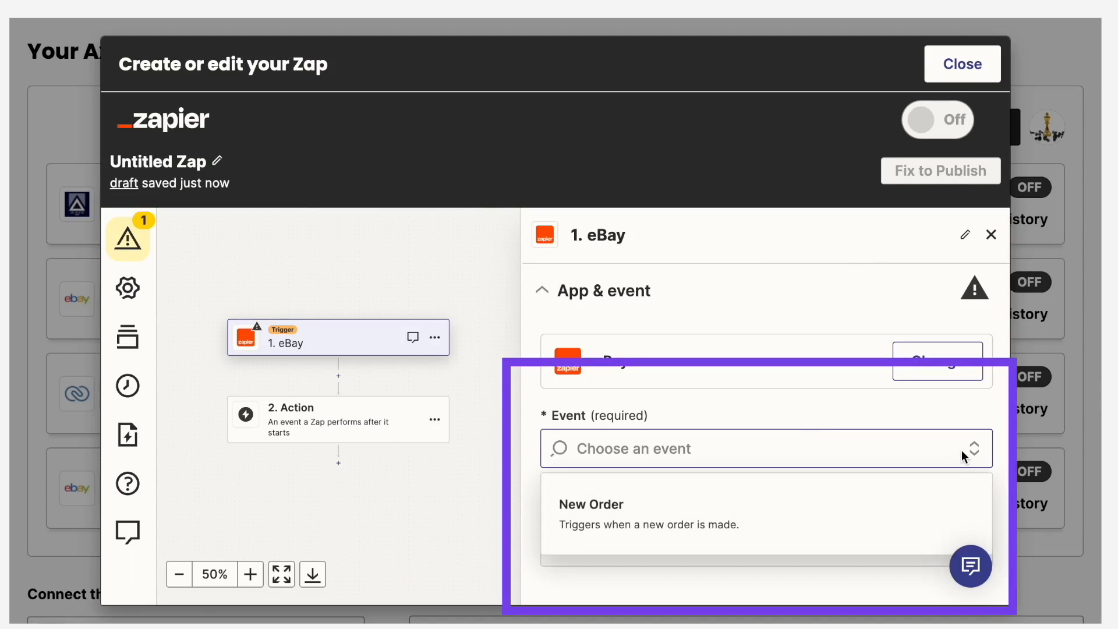
left_click(655, 518)
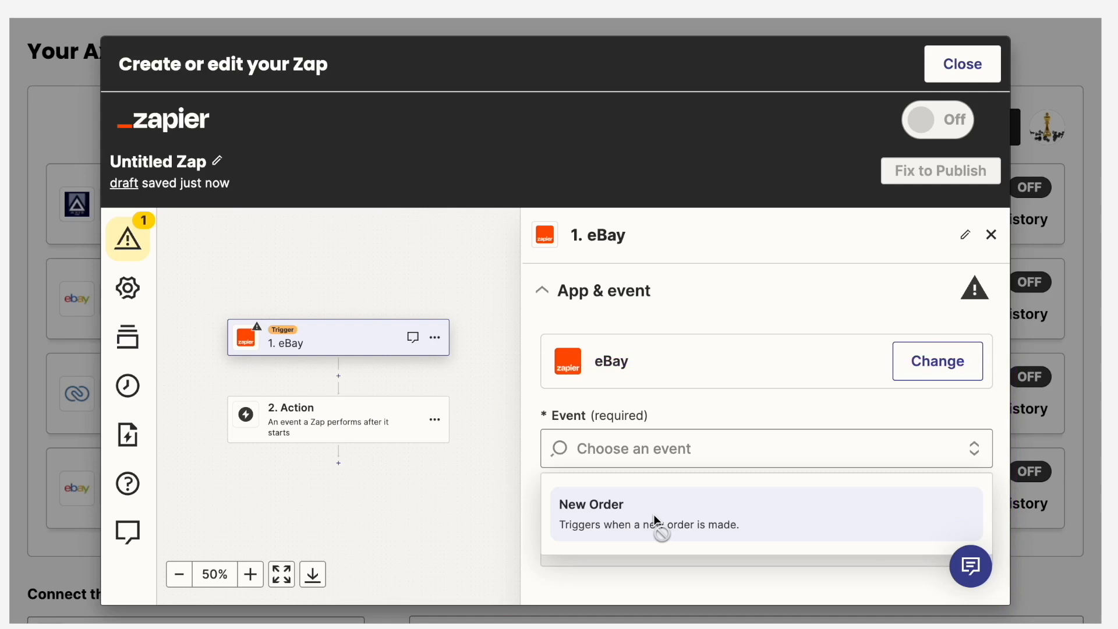
left_click(653, 515)
scroll(757, 415, "down", 2)
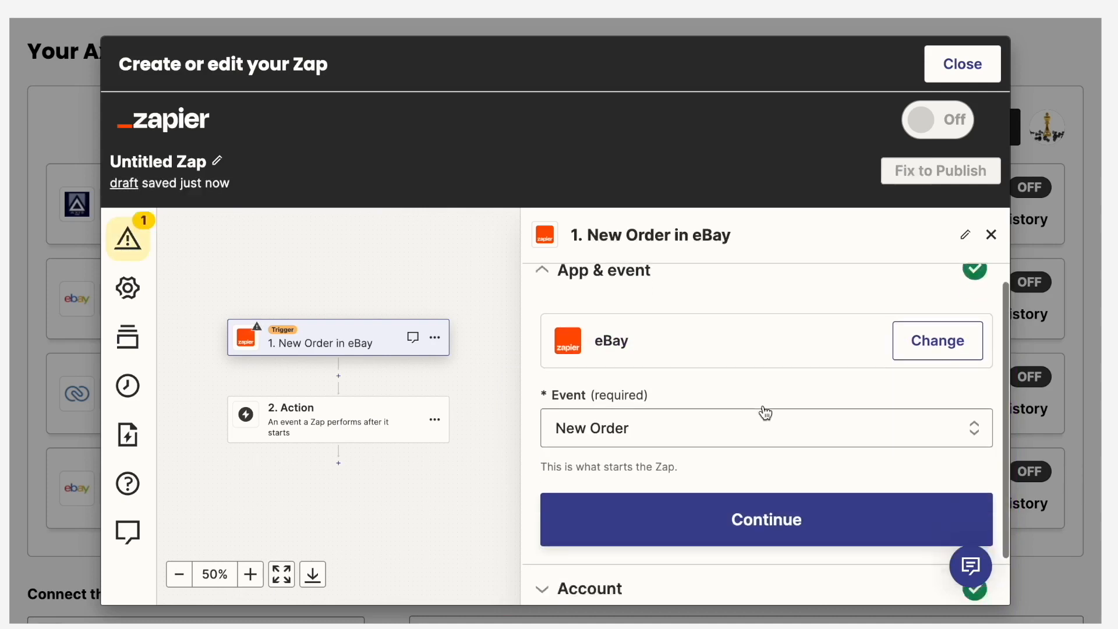
Step: Accept the connected eBay account for the trigger and test the trigger
left_click(724, 466)
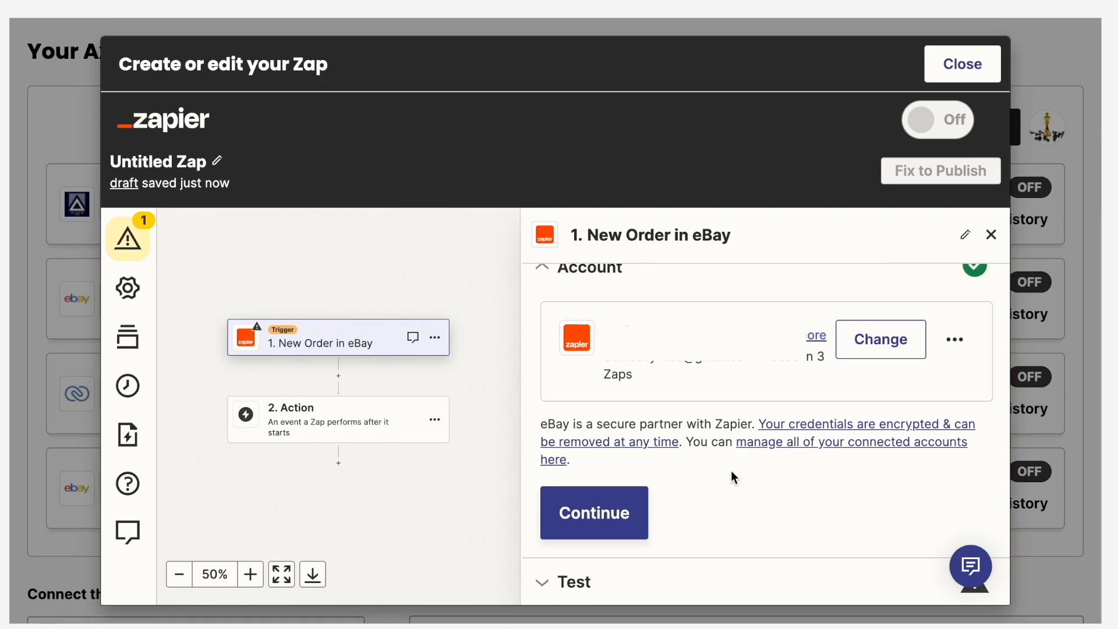
left_click(637, 515)
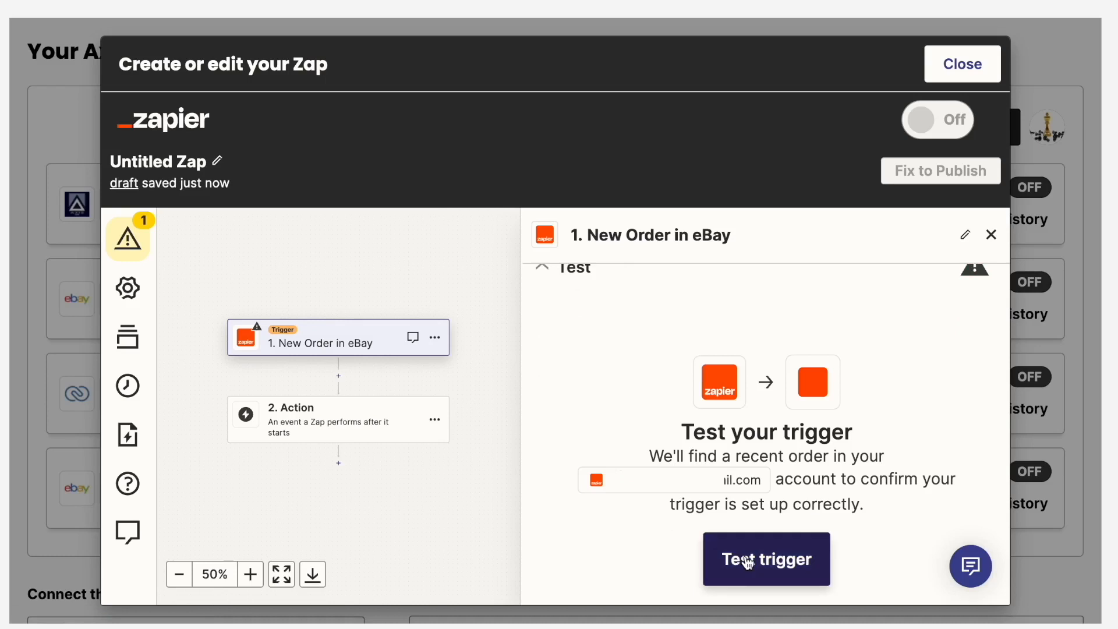
left_click(747, 560)
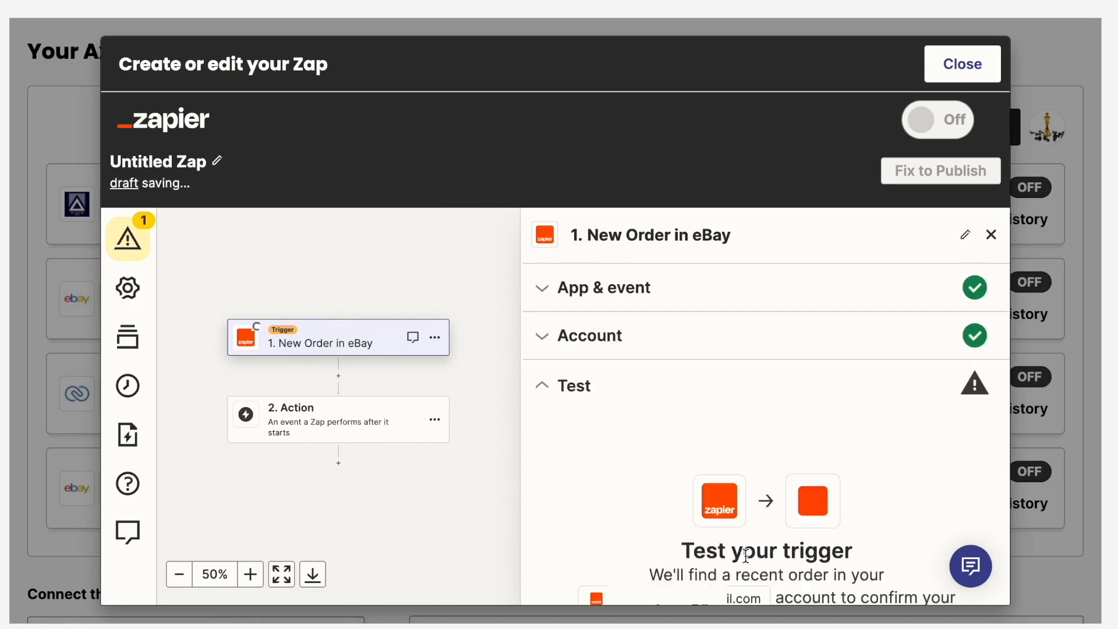
Step: Set the Zap's second step to Axis LMS with the Get User Record event
left_click(337, 415)
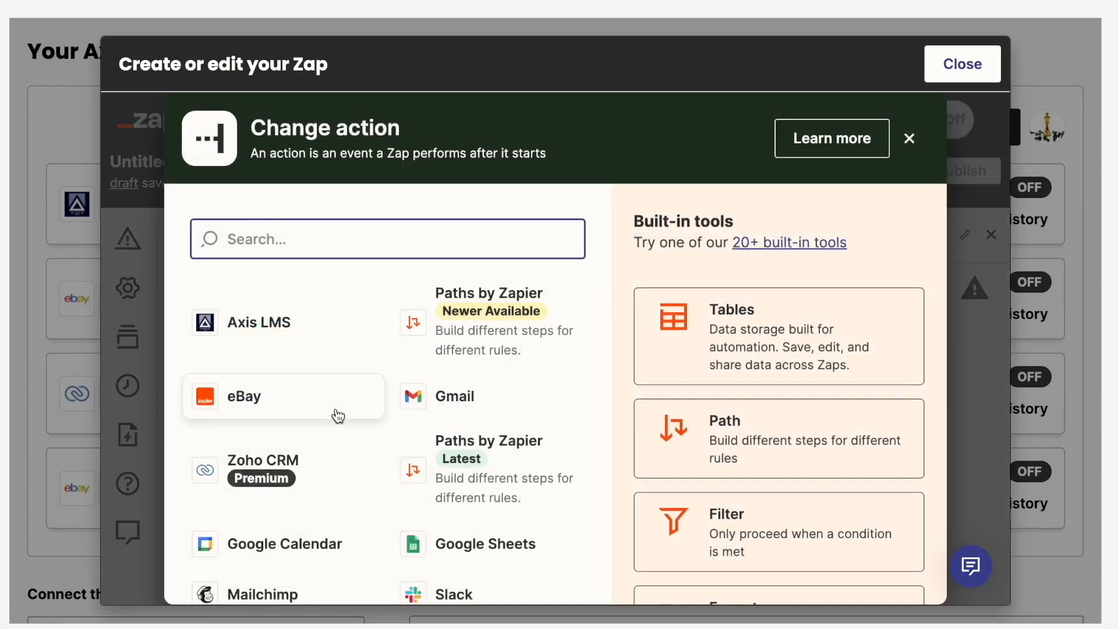
left_click(319, 333)
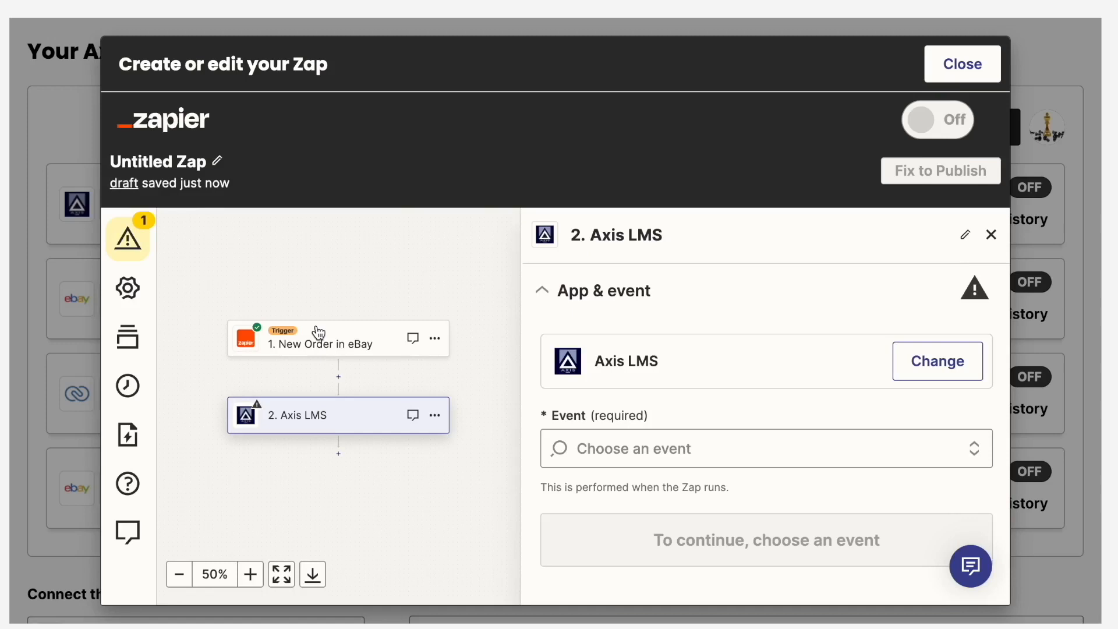
left_click(918, 444)
left_click(656, 553)
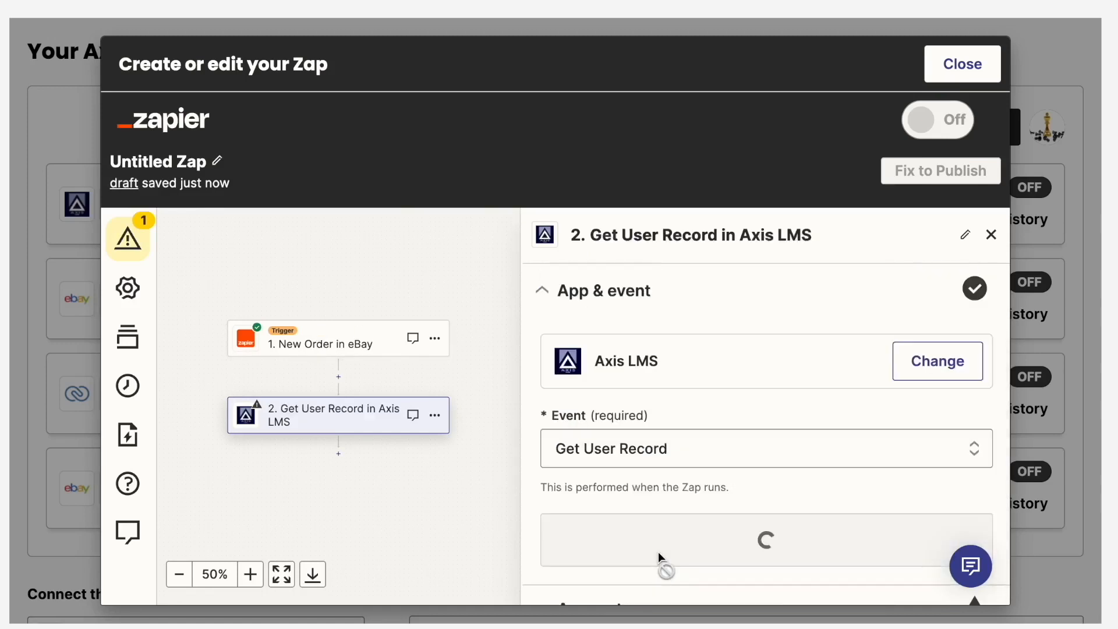
Step: Assign the connected Axis LMS account used in 2 Zaps to the Get User Record action
left_click(694, 547)
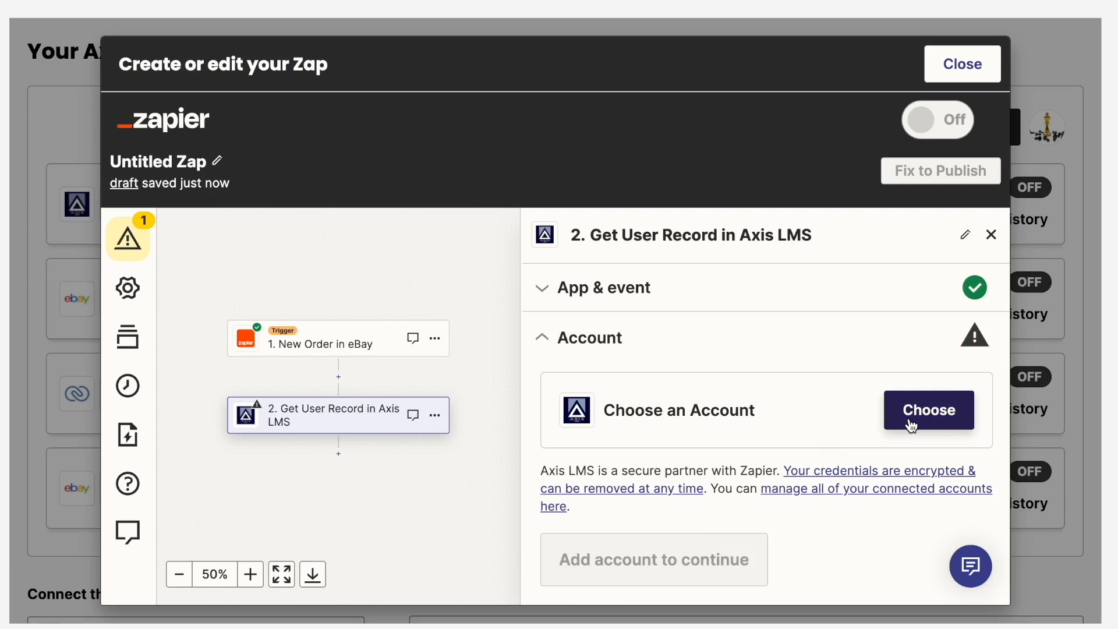
left_click(911, 425)
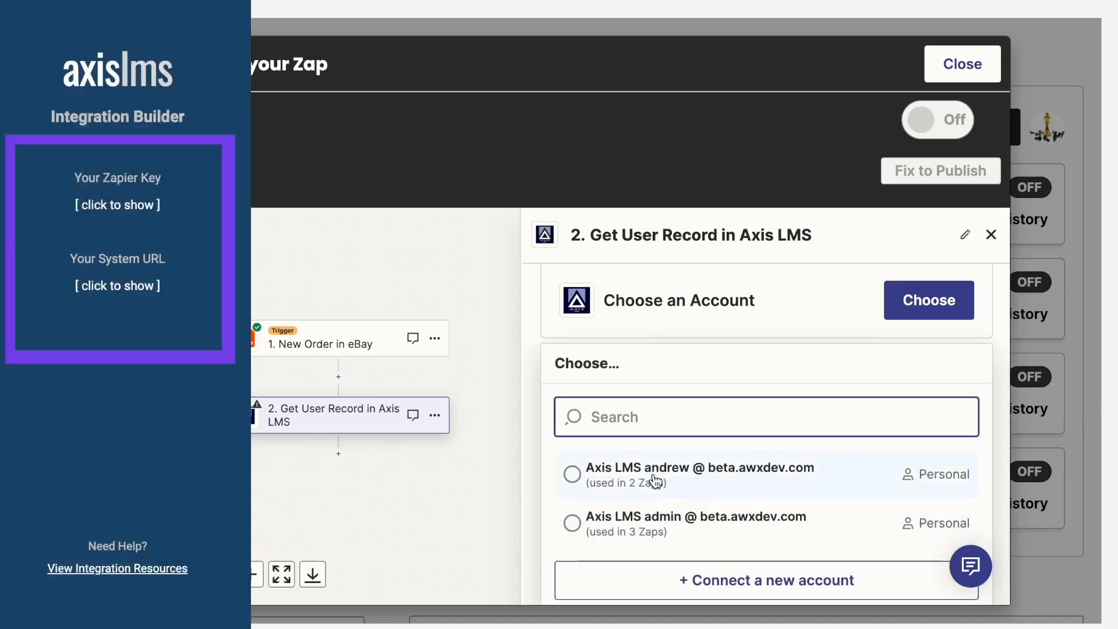
left_click(685, 476)
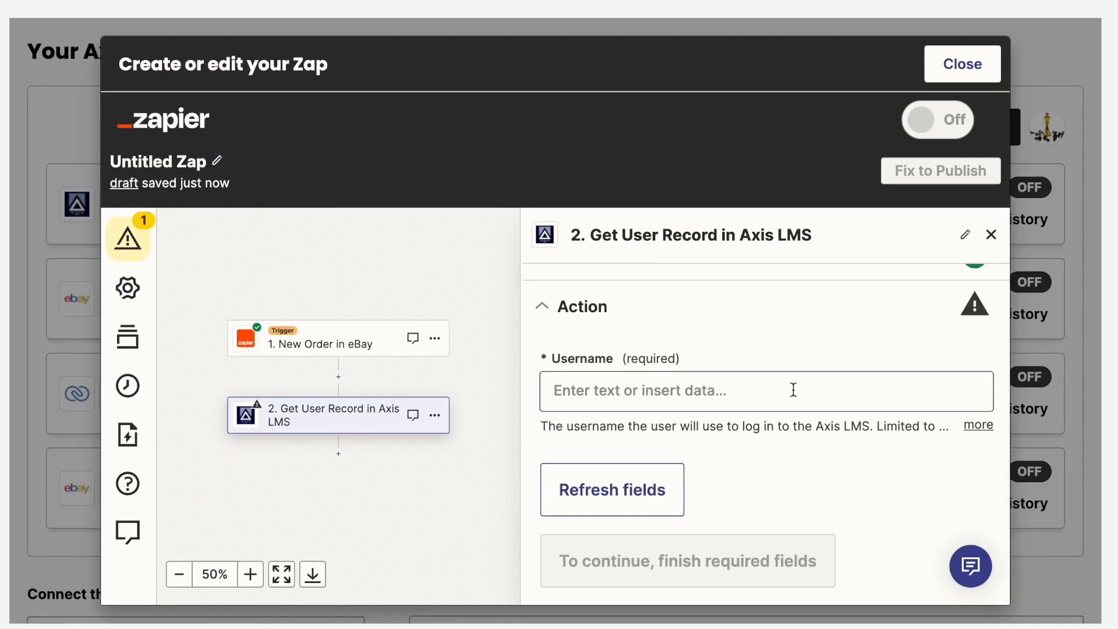
Step: Map the action's required Username field to Buyer Username from the New Order in eBay data
left_click(753, 396)
left_click(715, 499)
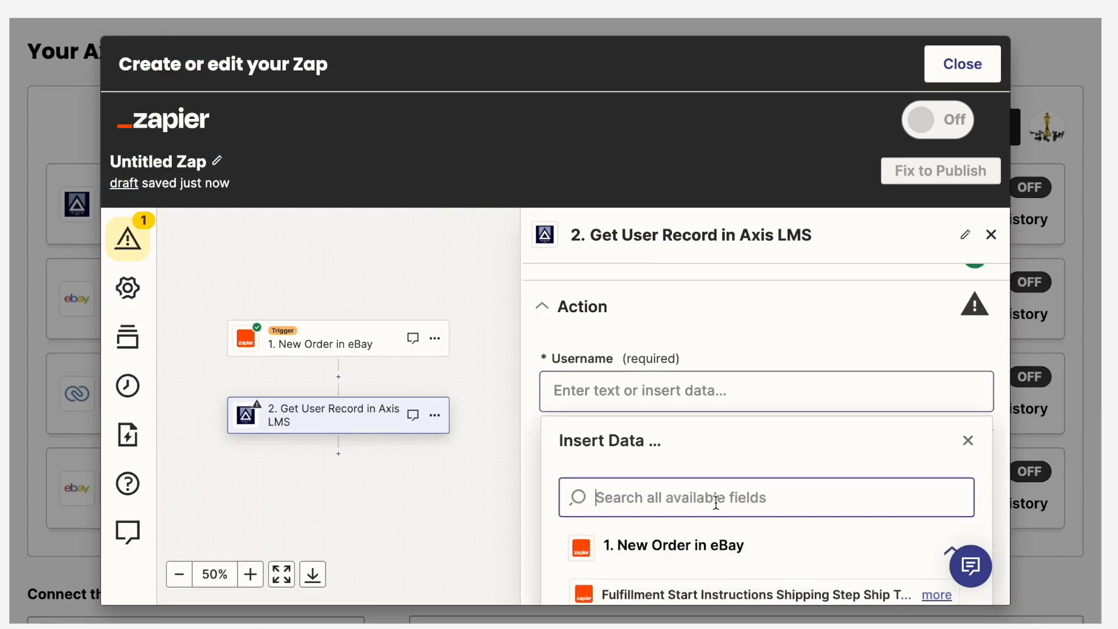
type("usernam")
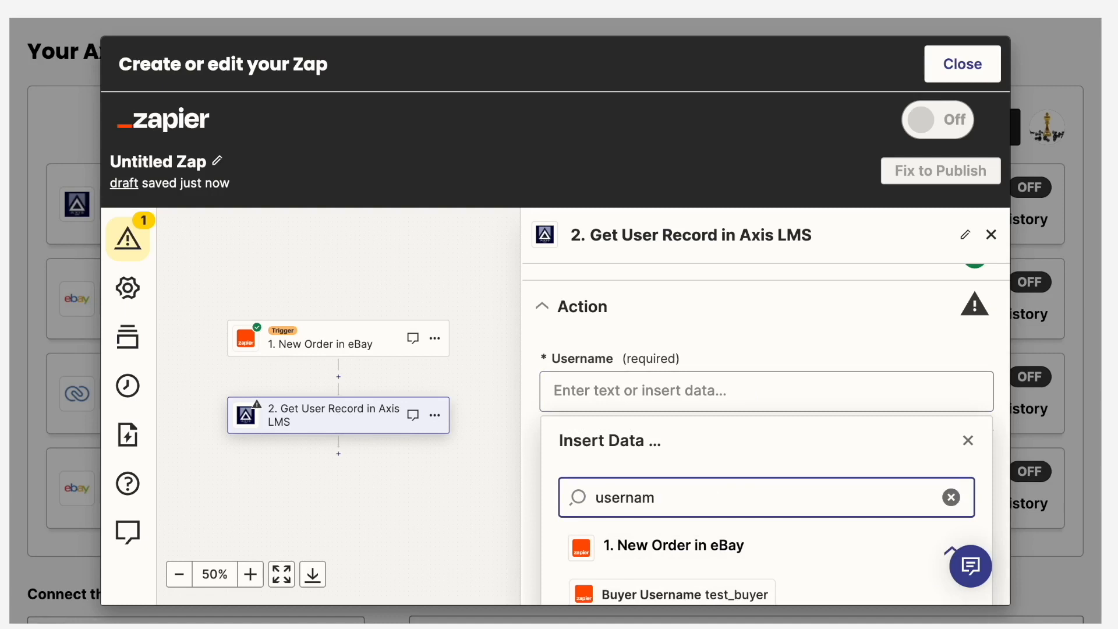
type("e")
scroll(722, 501, "down", 1)
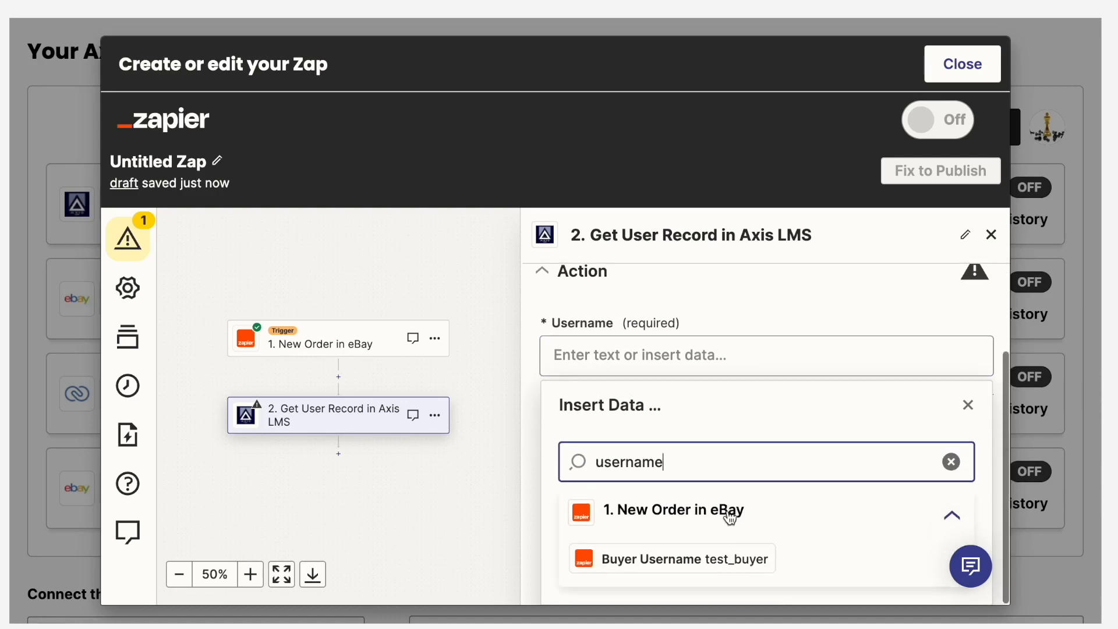
left_click(689, 561)
left_click(767, 332)
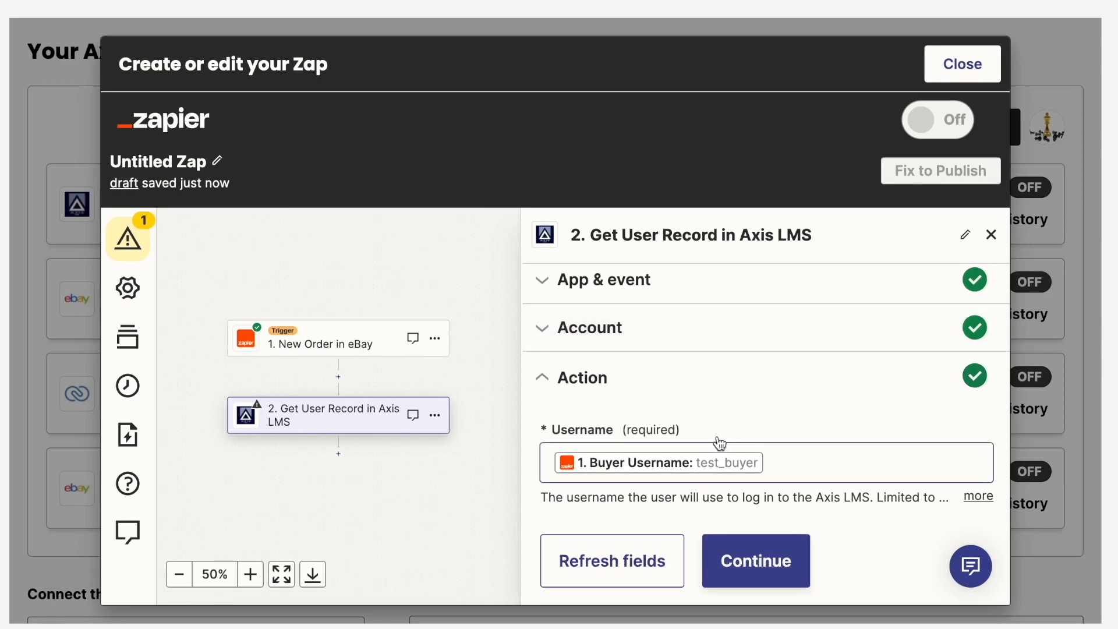
Step: Test the Get User Record step and close its settings
left_click(734, 573)
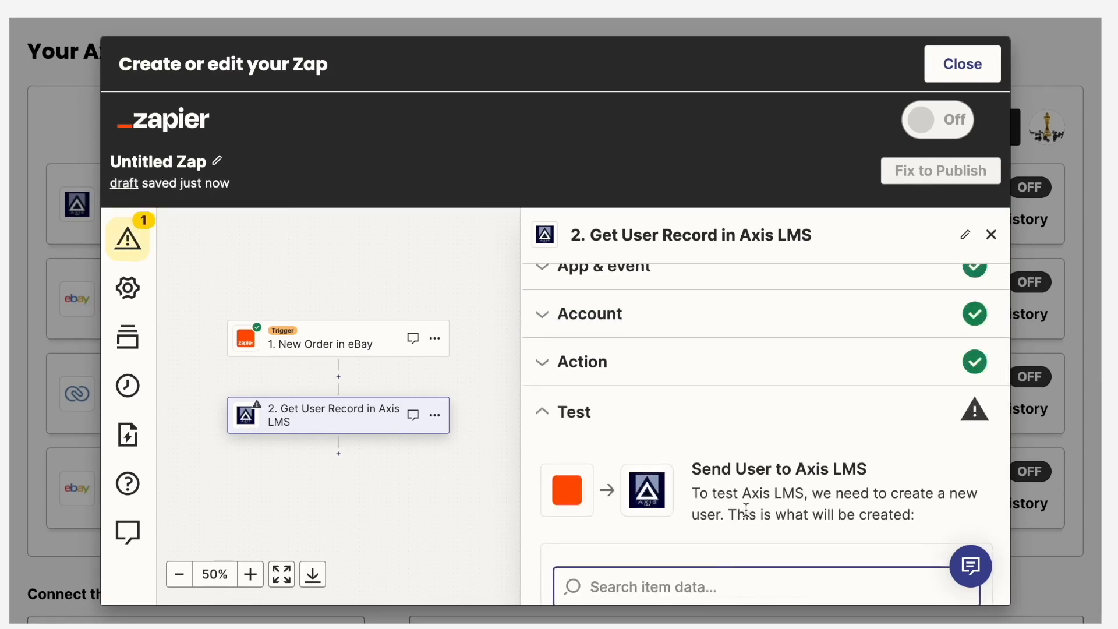
scroll(746, 509, "down", 2)
scroll(746, 509, "down", 5)
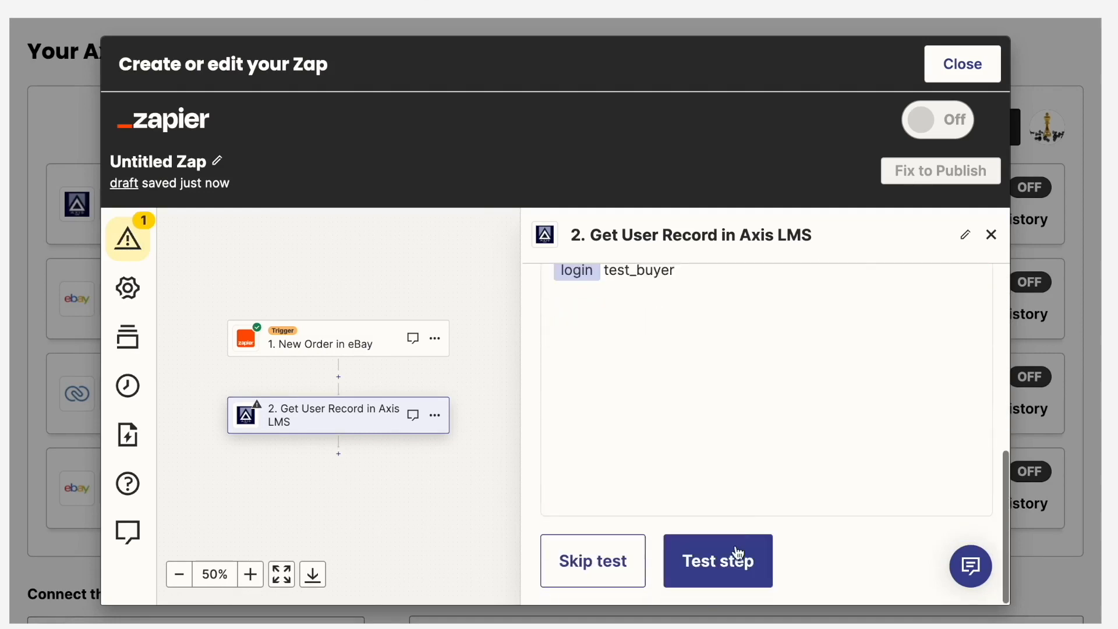
left_click(710, 569)
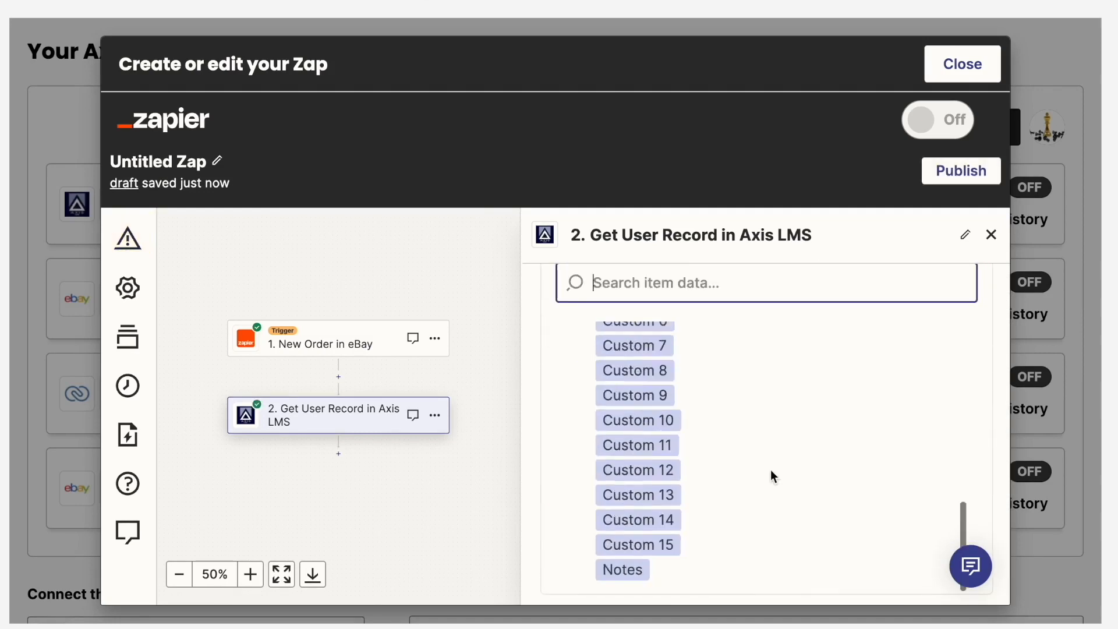
left_click(991, 234)
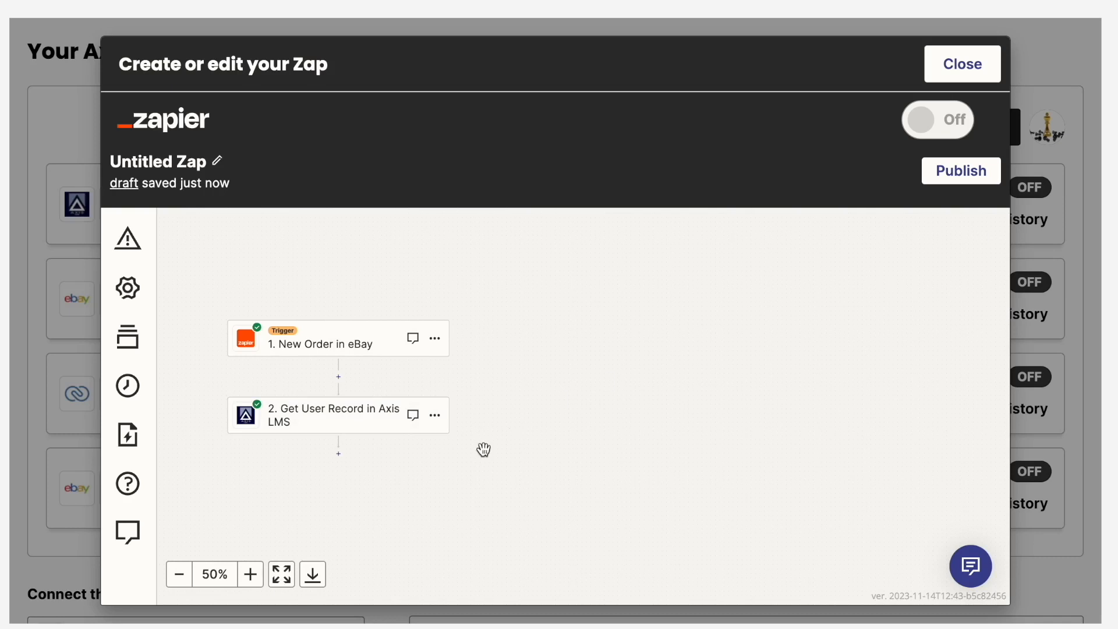
Step: Add a Paths by Zapier step after the Get User Record action
left_click_drag(509, 434, 560, 429)
left_click(249, 574)
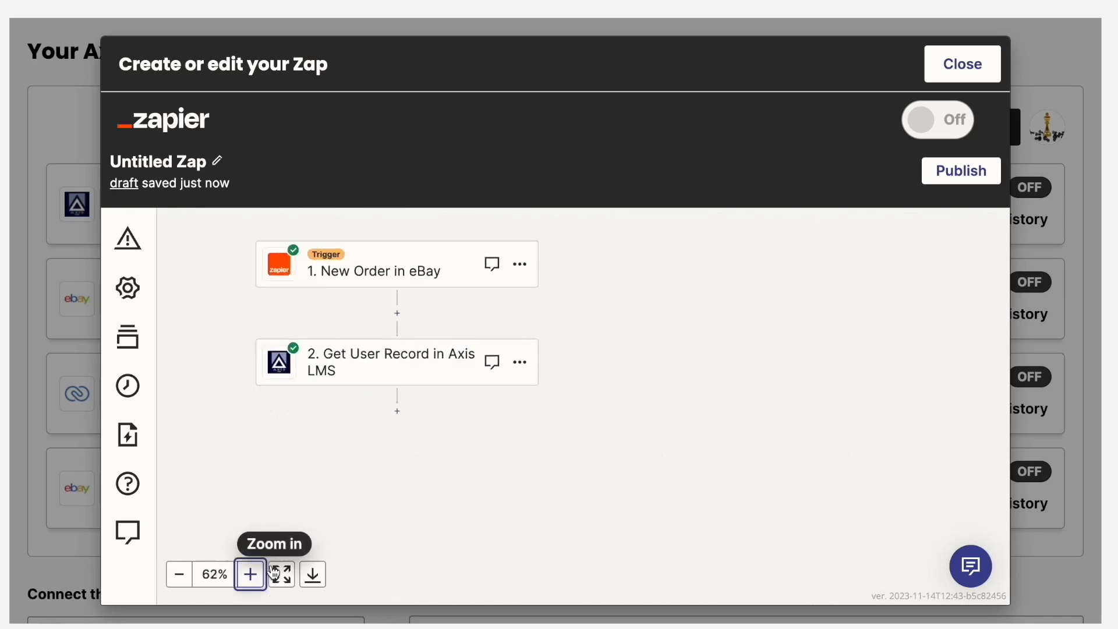
left_click(460, 448)
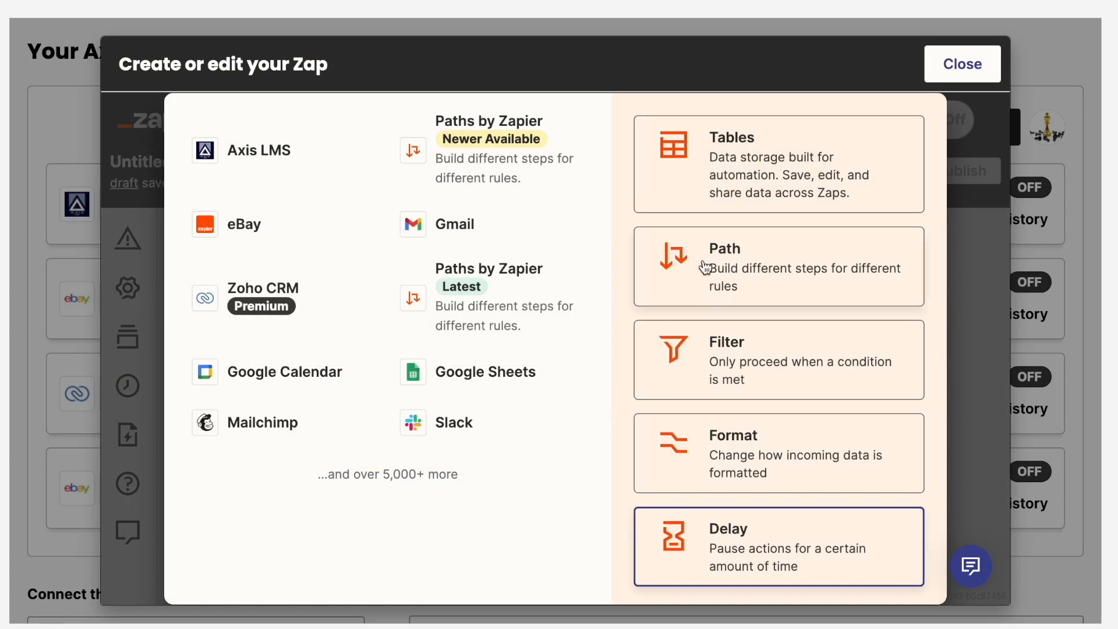
scroll(500, 262, "up", 3)
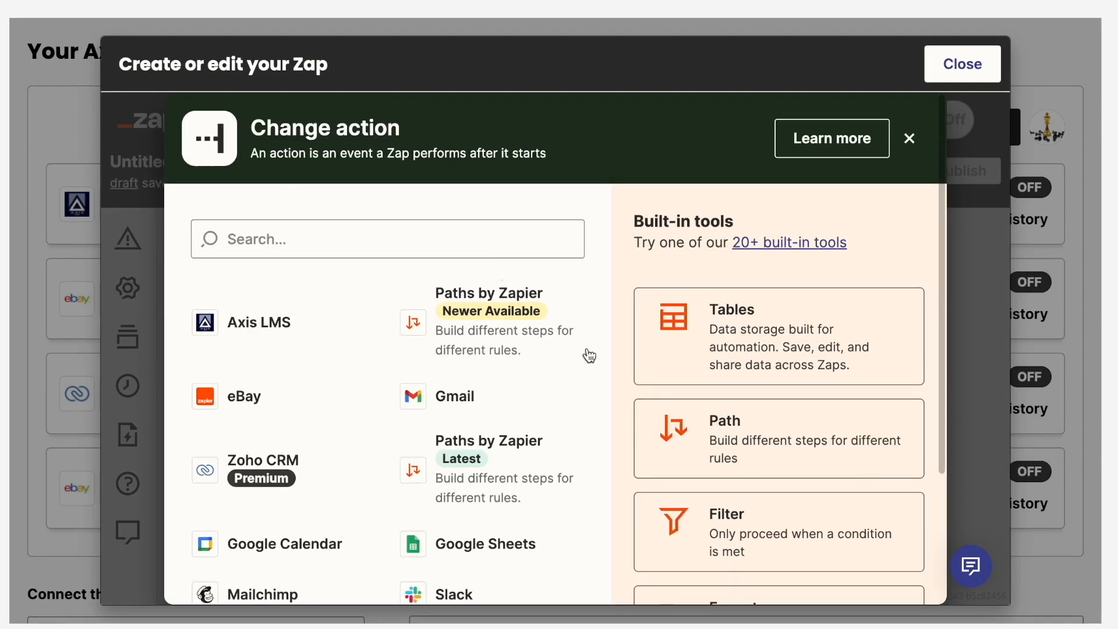
left_click(309, 242)
type("path")
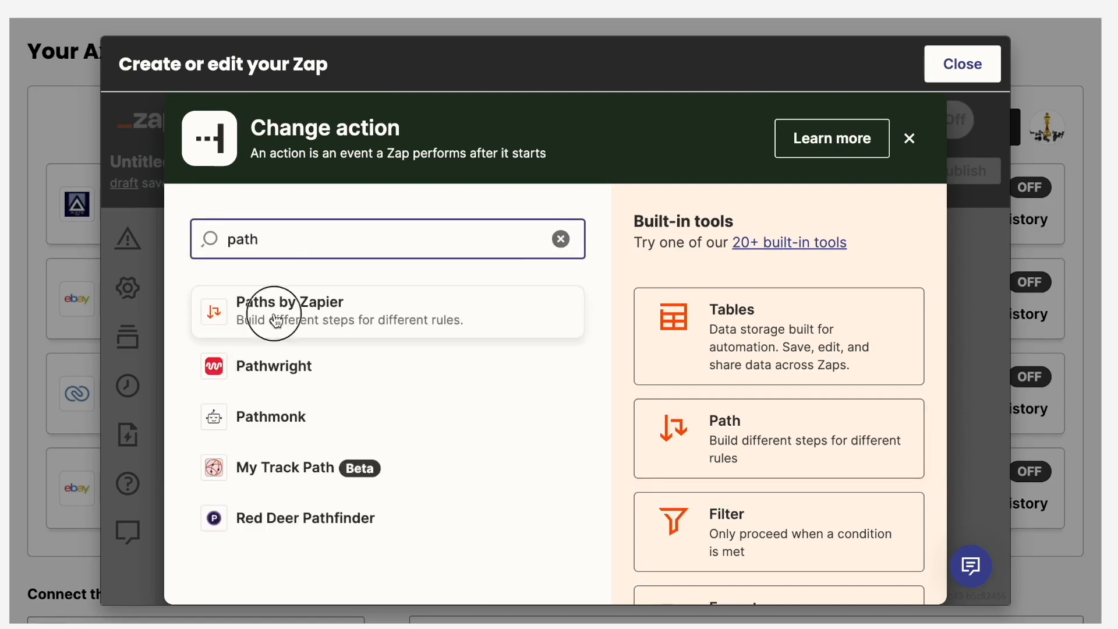
left_click(273, 317)
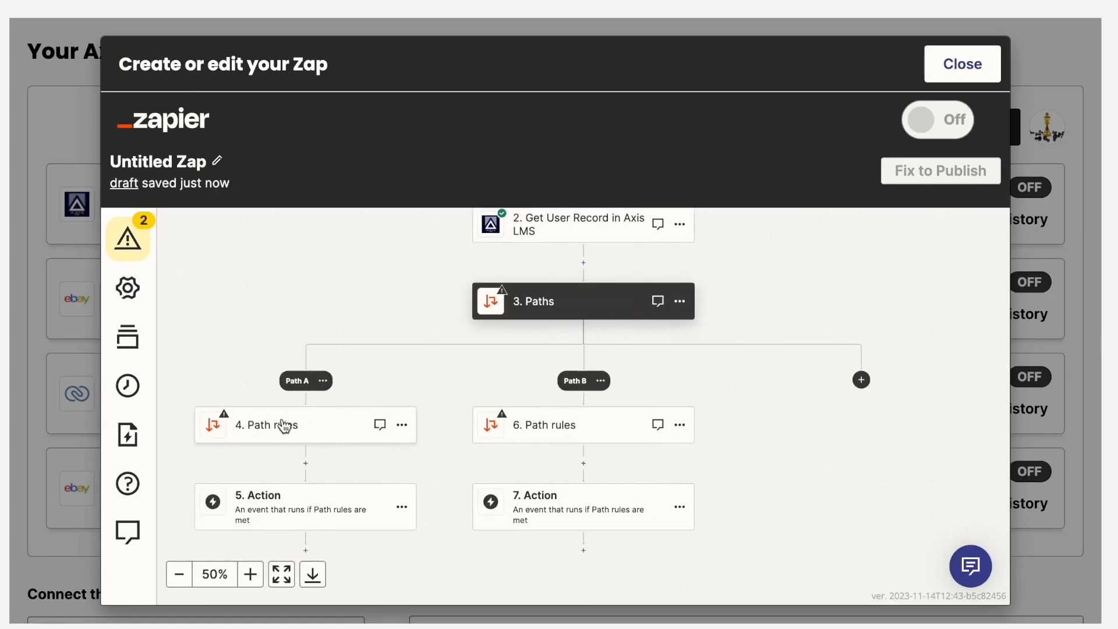
Step: Rename Path A as "Existing User" in its path rules
left_click(282, 427)
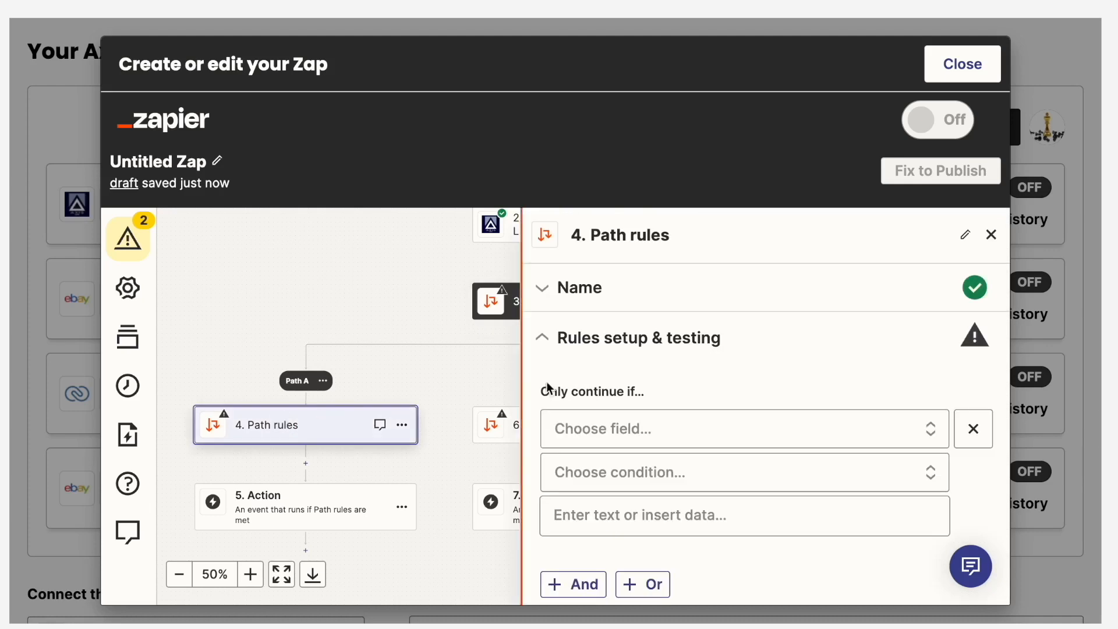
left_click(551, 305)
left_click(577, 373)
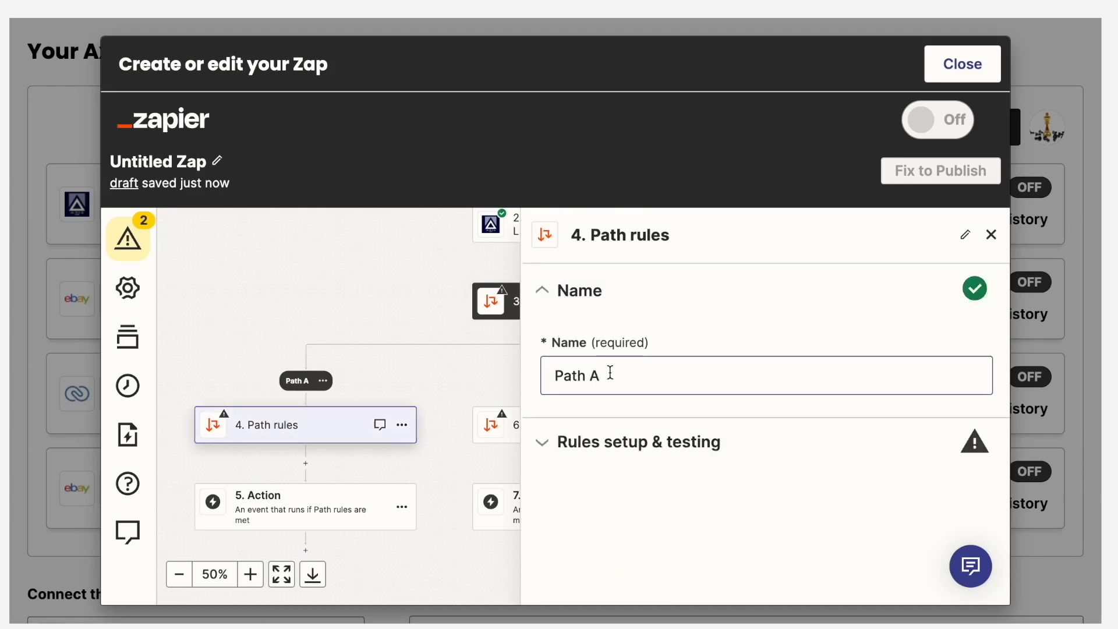
key("ctrl+a")
type("Existing")
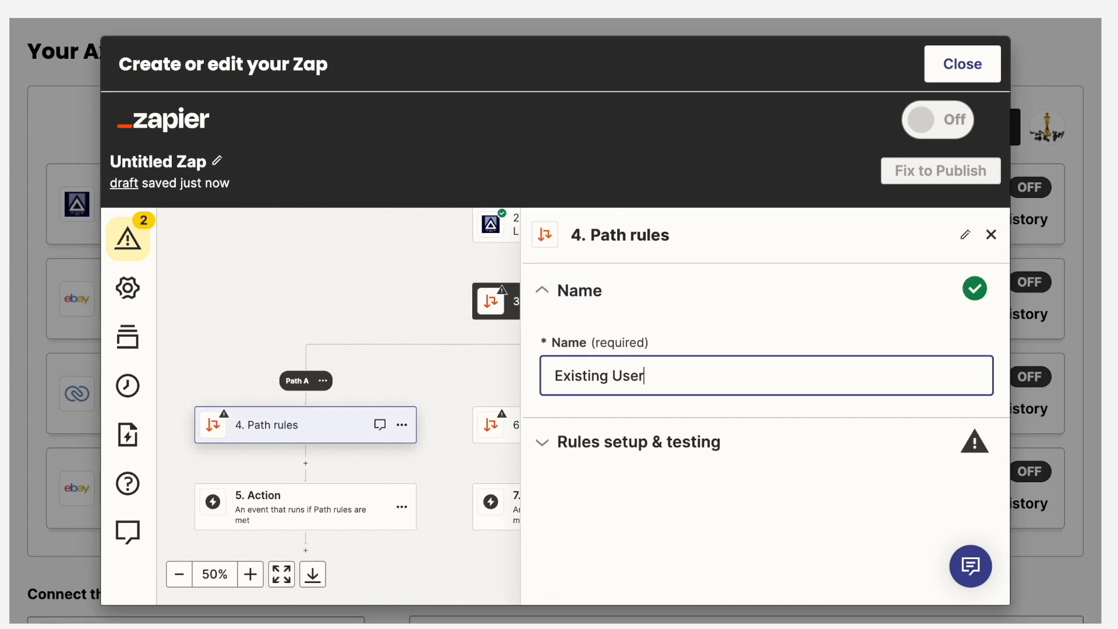
Step: Set the Existing User path to continue only if User Data Username from the Get User Record step exists
left_click(542, 445)
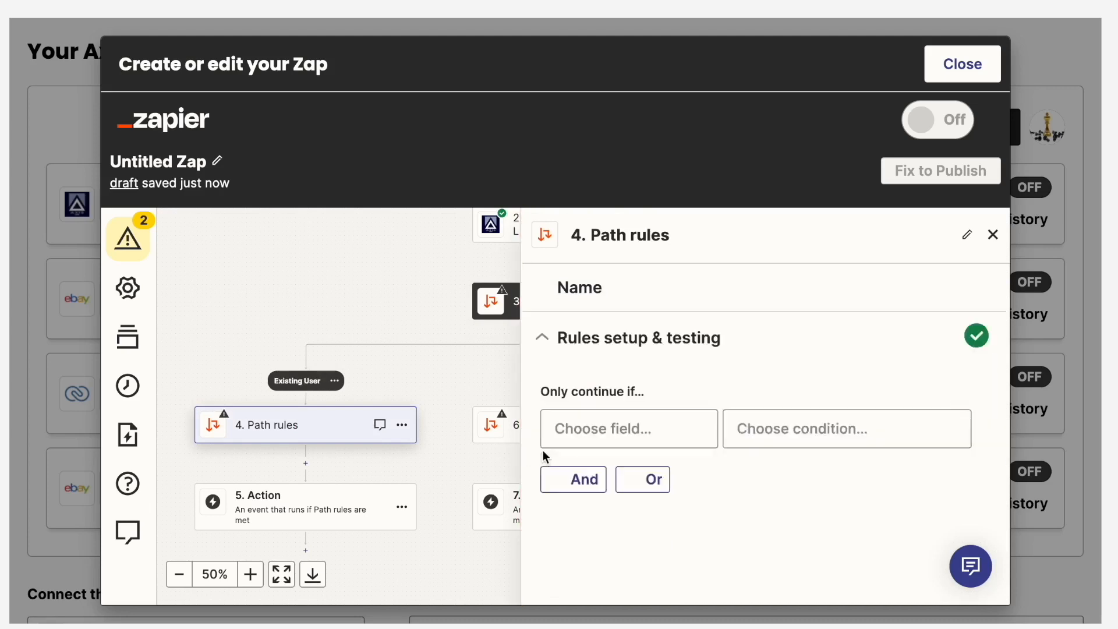
left_click(661, 438)
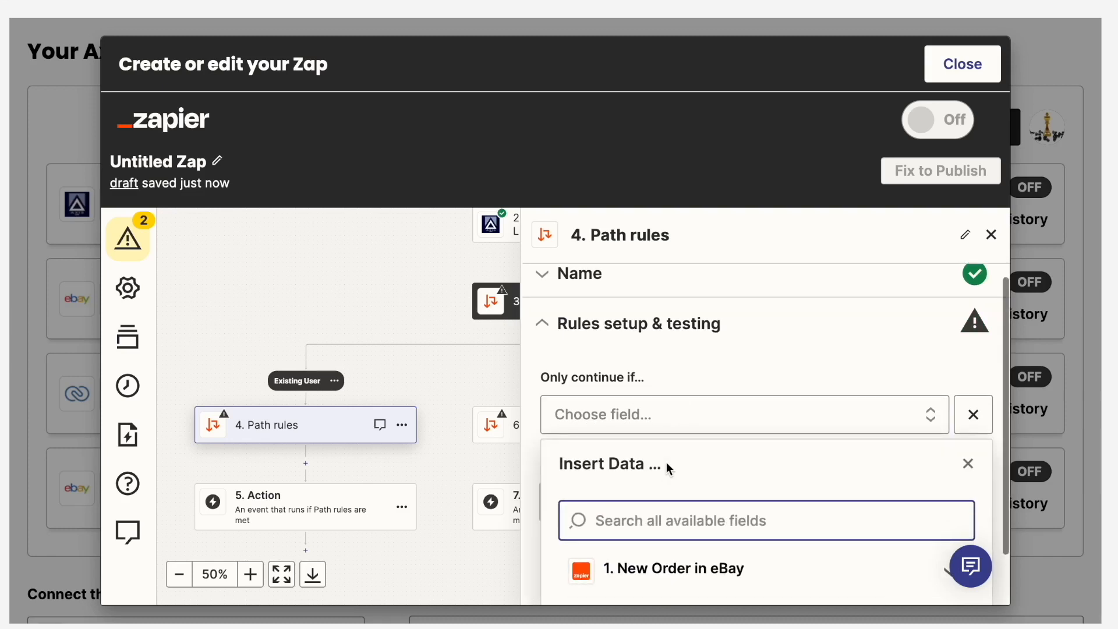
type("usernam")
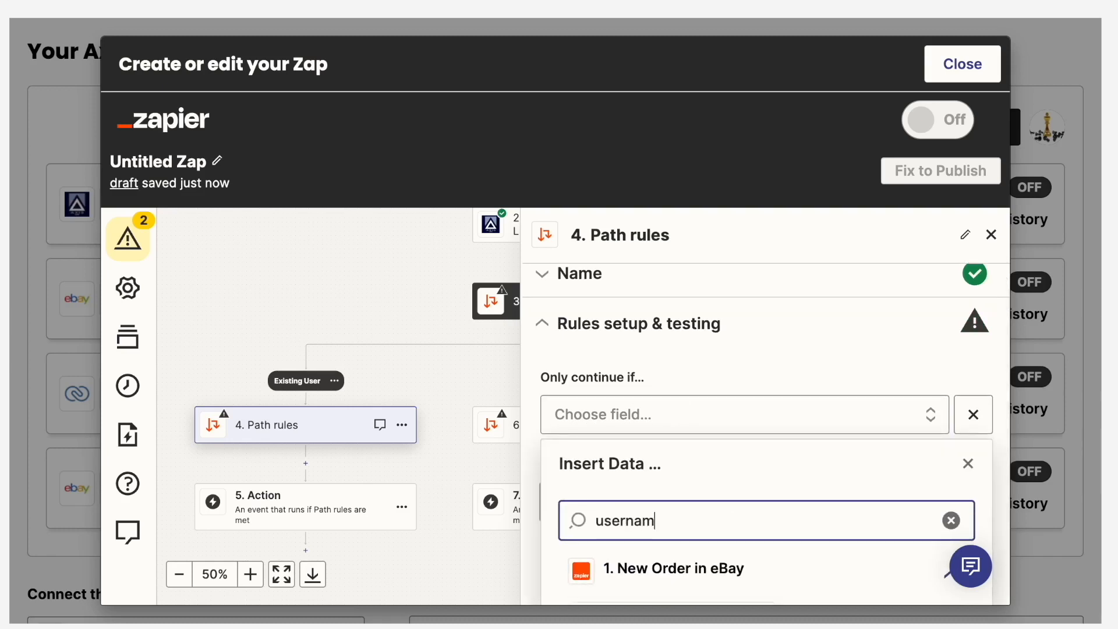
scroll(687, 407, "down", 3)
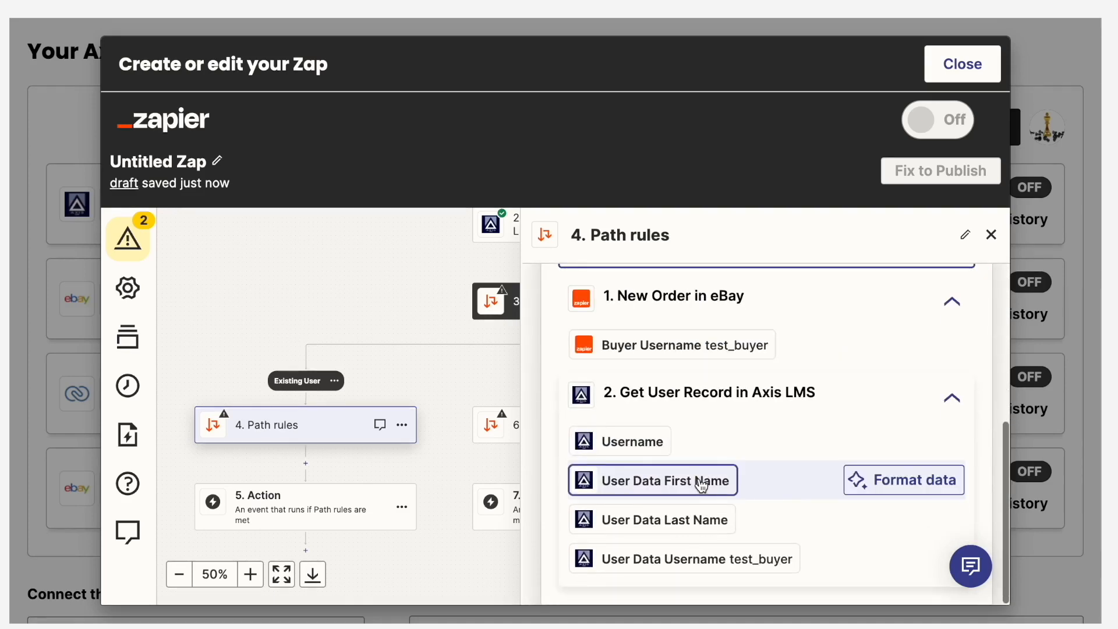
left_click(687, 559)
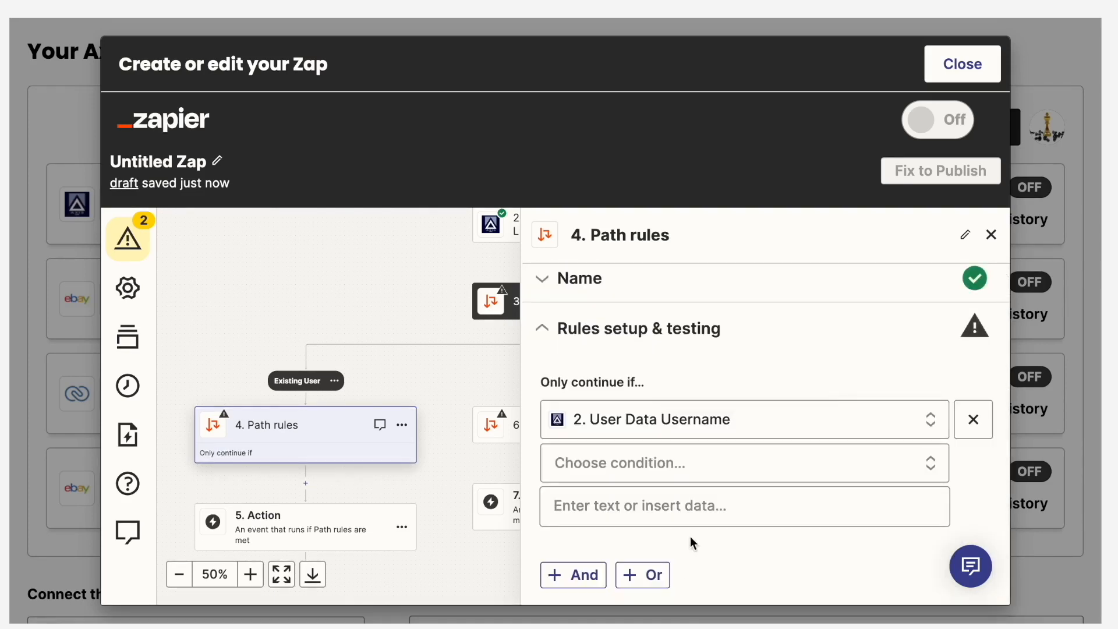
left_click(691, 464)
scroll(683, 527, "down", 5)
left_click(617, 588)
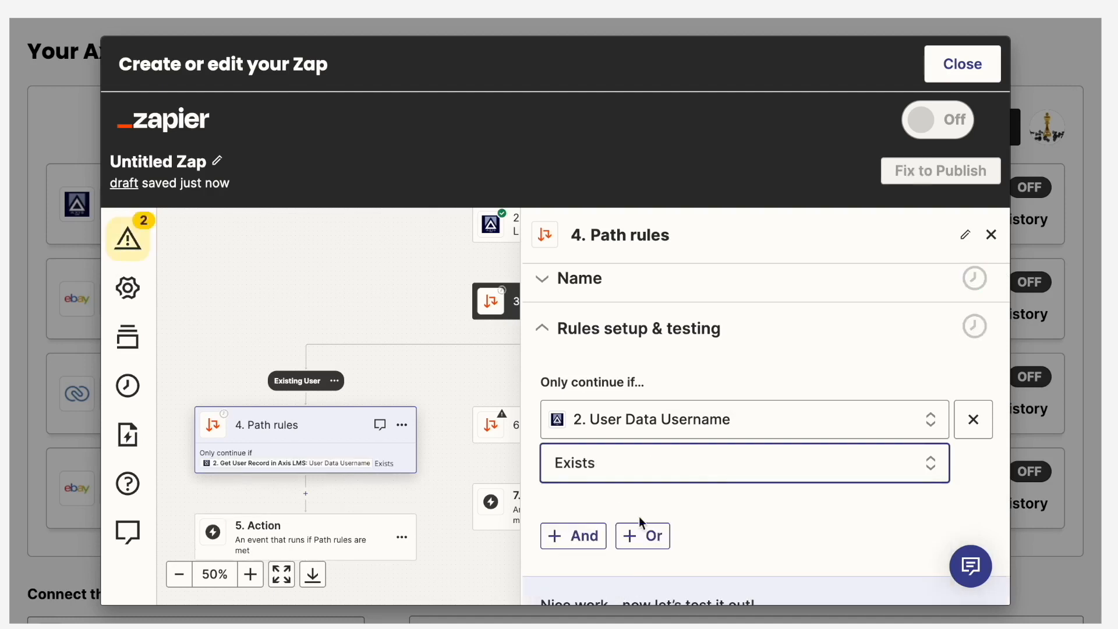
Step: Test the Existing User path rule against the sample data and continue to the path's action
scroll(601, 544, "down", 2)
left_click(601, 548)
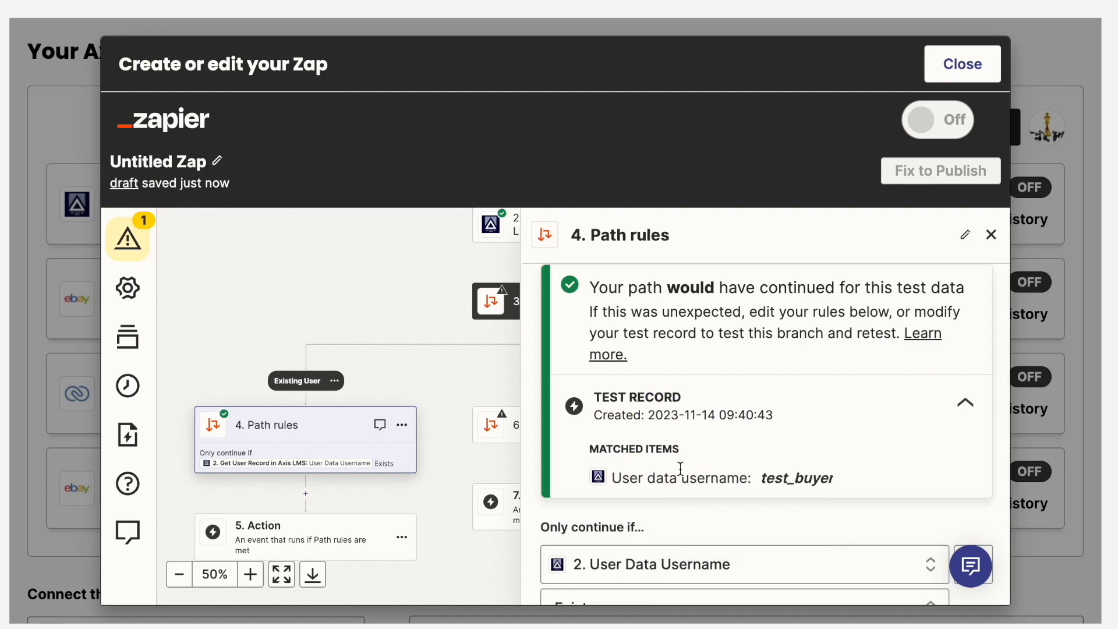
scroll(679, 468, "down", 3)
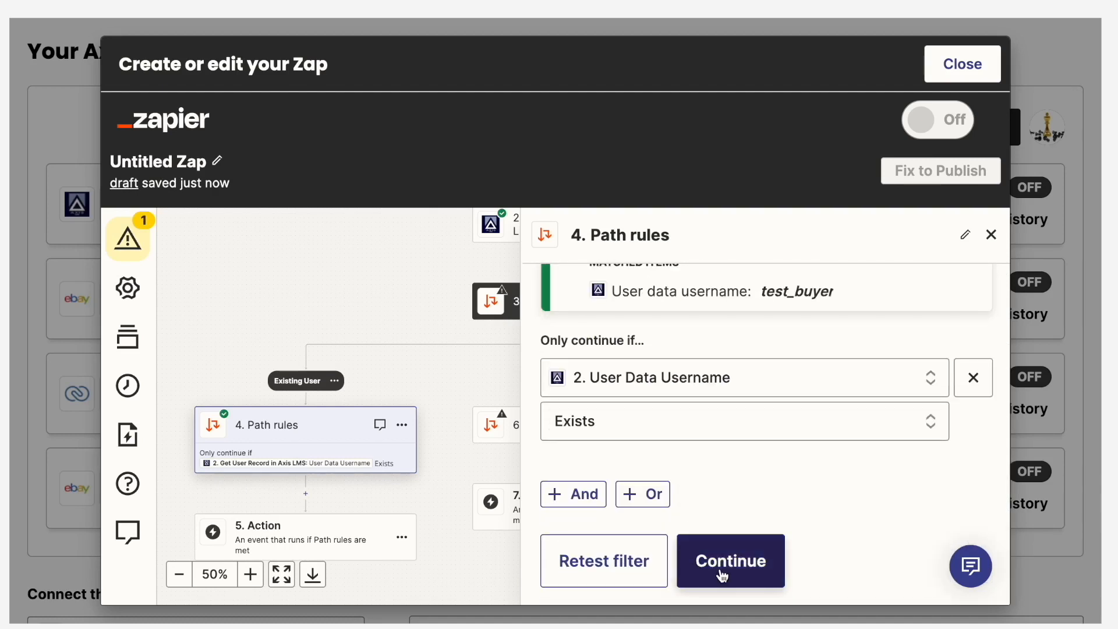
left_click(725, 576)
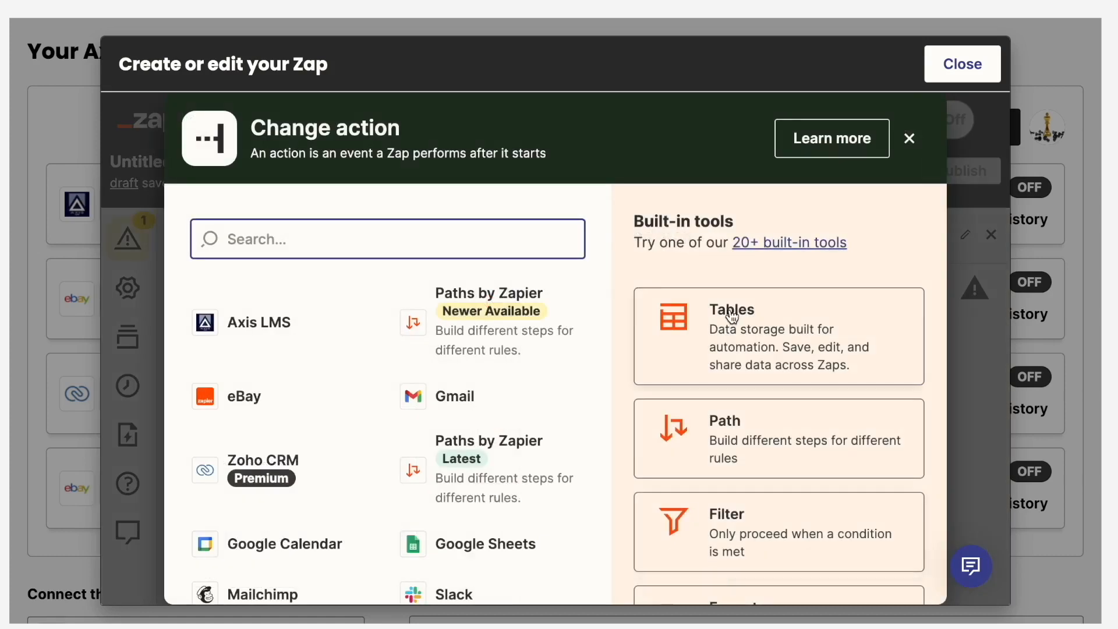
Step: Set the Existing User path's action to Axis LMS with the event Enroll/Disenroll User From a Course
left_click(295, 331)
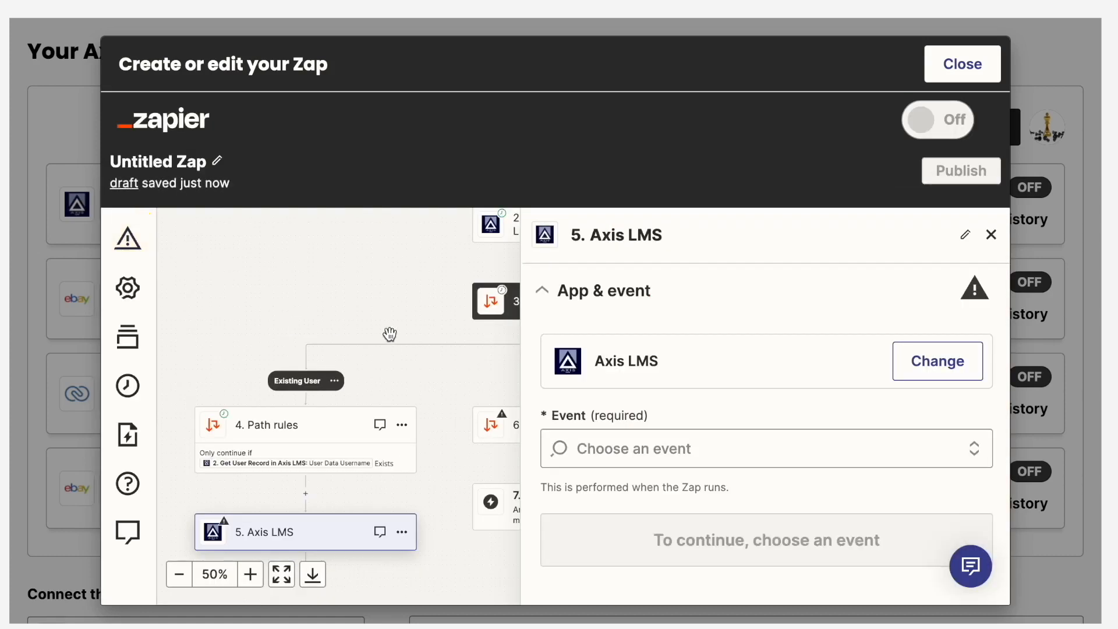
left_click(769, 452)
scroll(788, 492, "down", 1)
left_click(780, 471)
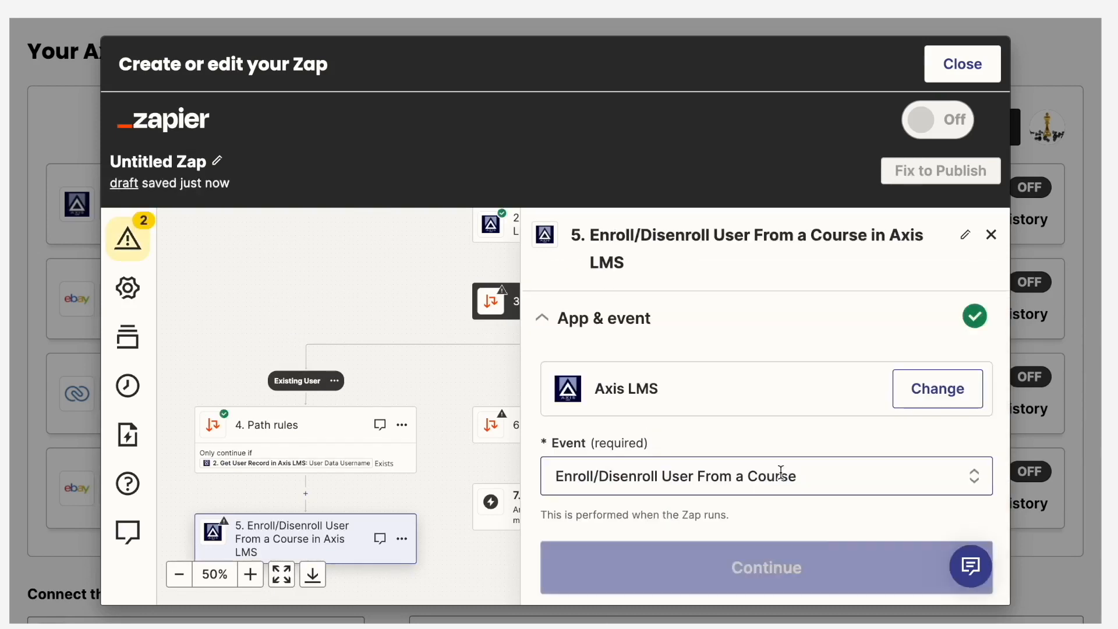
left_click(762, 568)
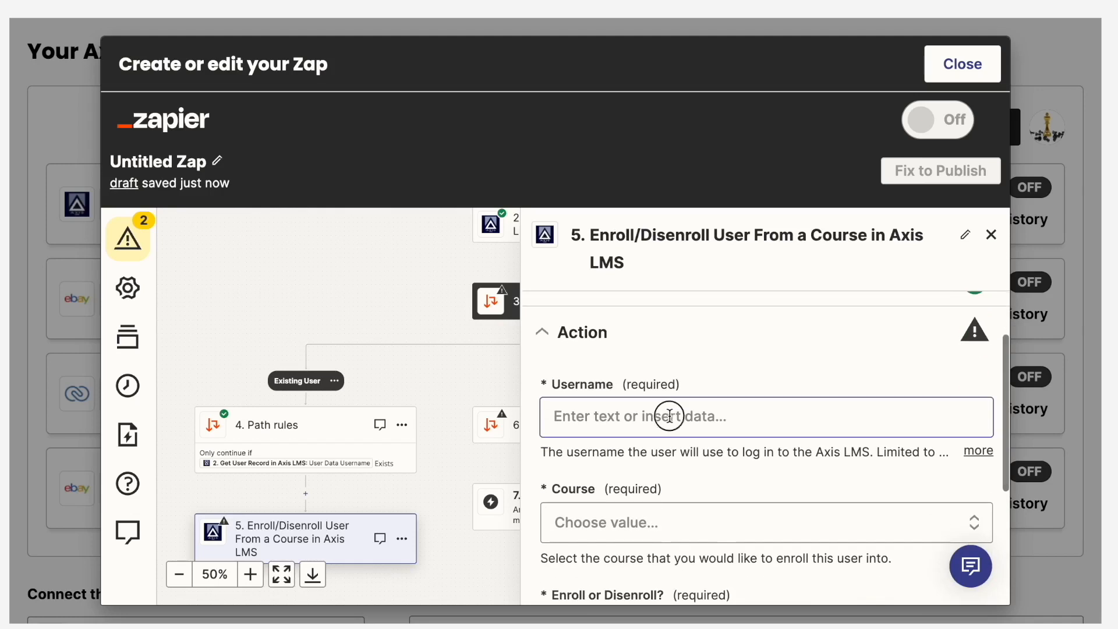
Step: Map the enrollment action's Username field to Buyer Username from the New Order in eBay data
left_click(671, 415)
left_click(693, 394)
type("username")
left_click(687, 496)
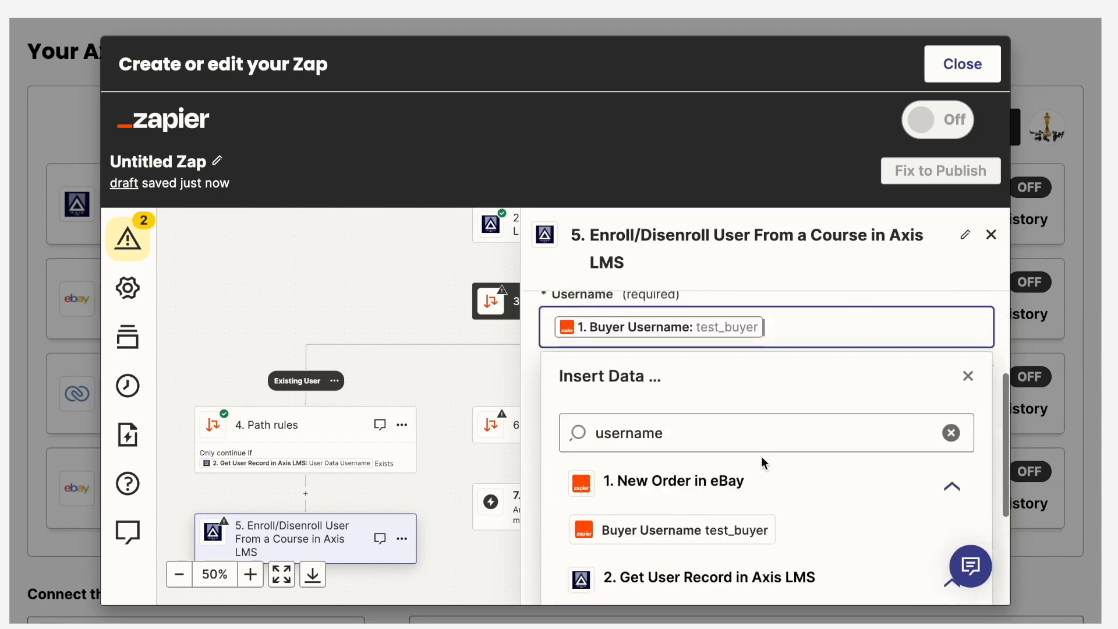
left_click(786, 292)
Step: Choose Course One as the course and Enroll as the enrollment option, and continue to testing
left_click(724, 434)
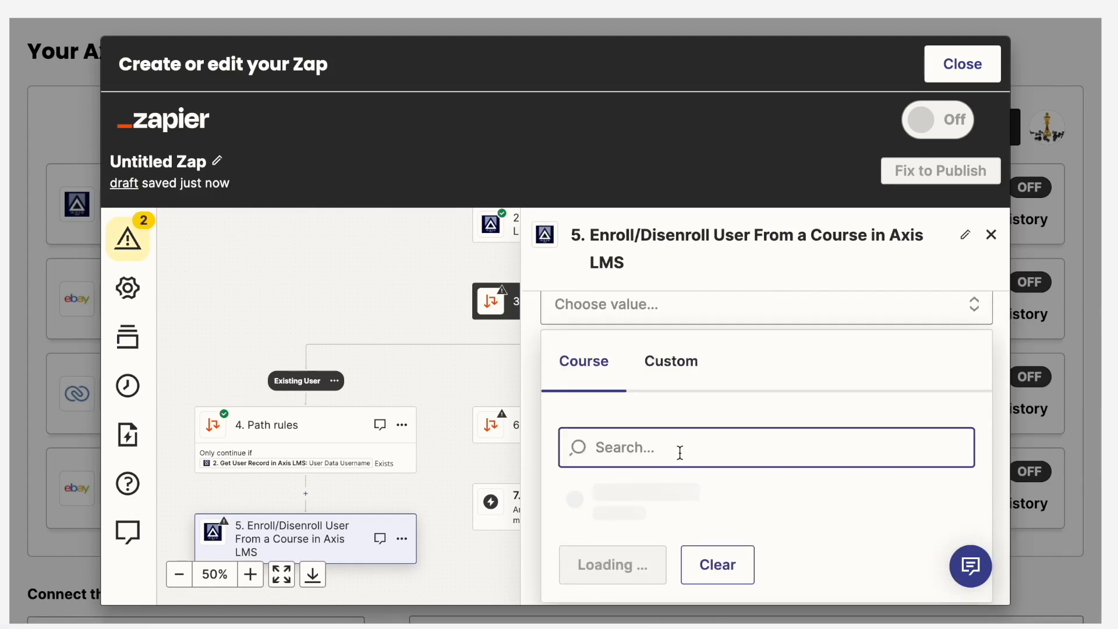
left_click(633, 499)
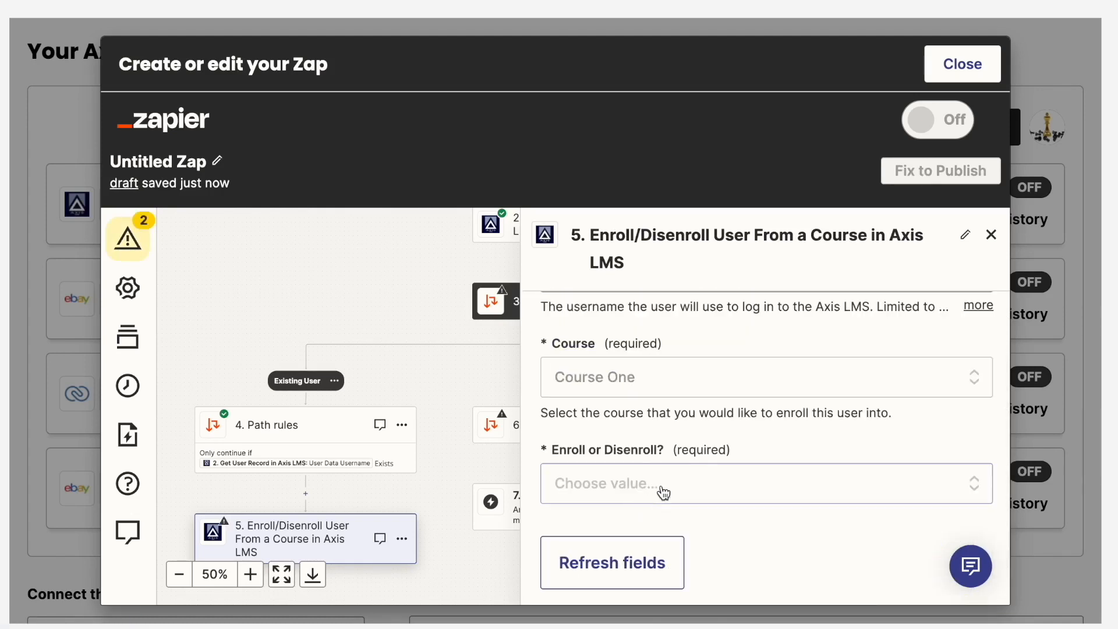
left_click(656, 497)
left_click(664, 521)
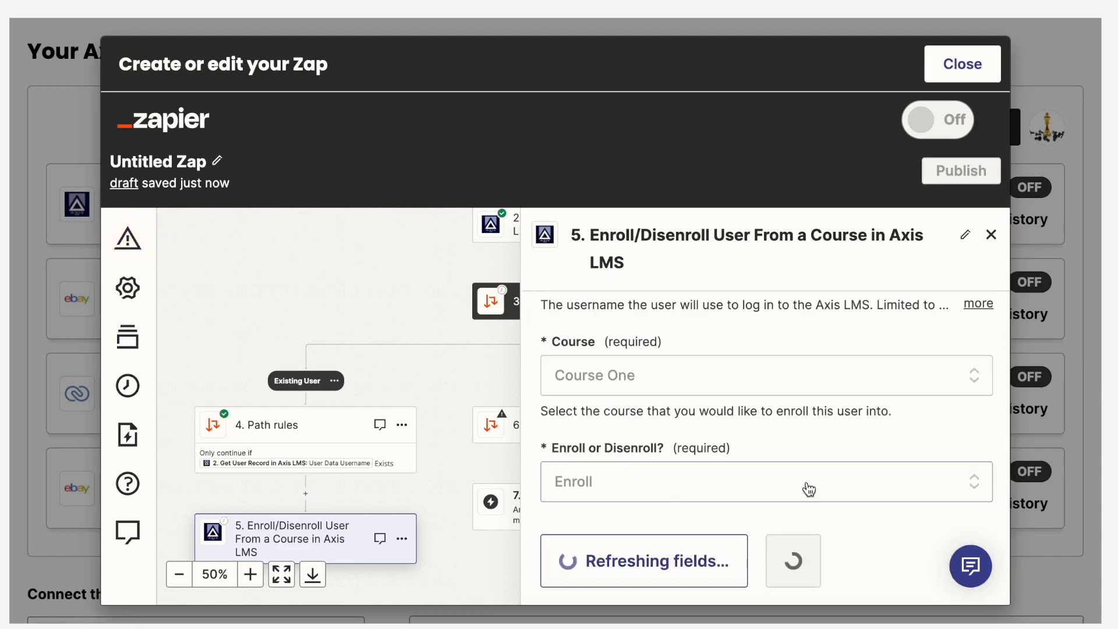
left_click(774, 561)
Step: Test the Enroll/Disenroll User From a Course step and close its settings
scroll(822, 480, "down", 3)
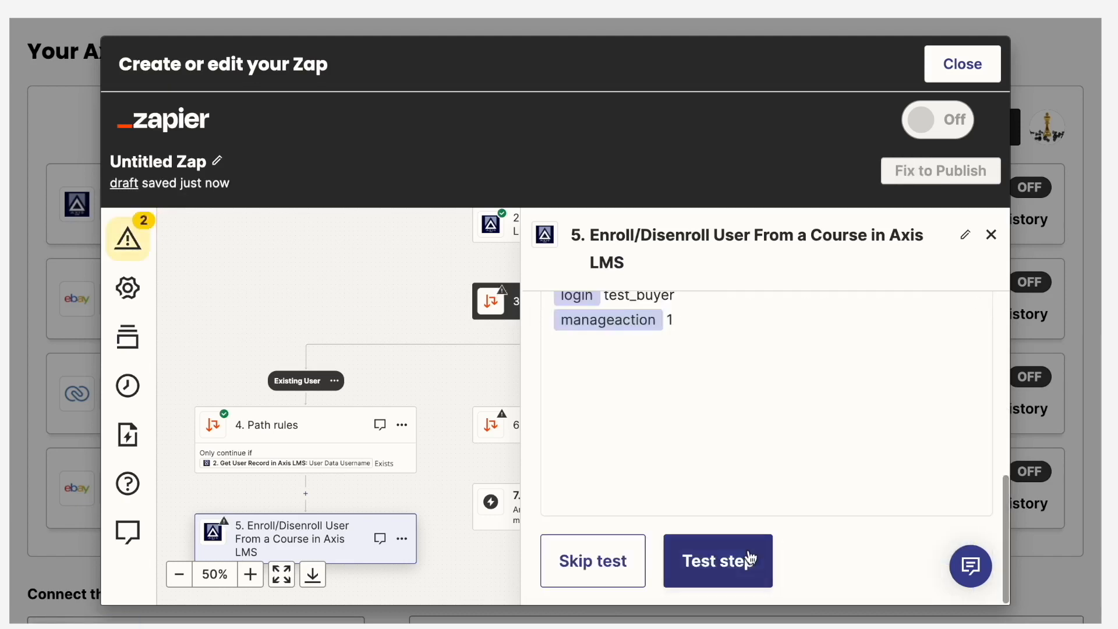
left_click(738, 558)
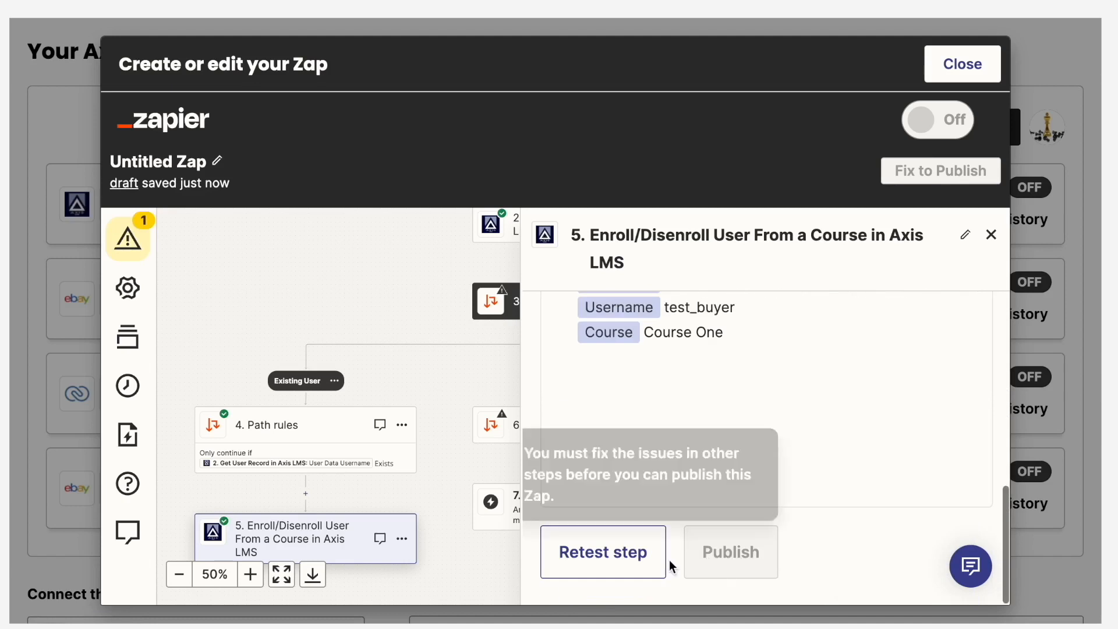
left_click(991, 235)
Step: Rename Path B as "New User" in its path rules
left_click_drag(739, 457, 728, 457)
left_click(559, 424)
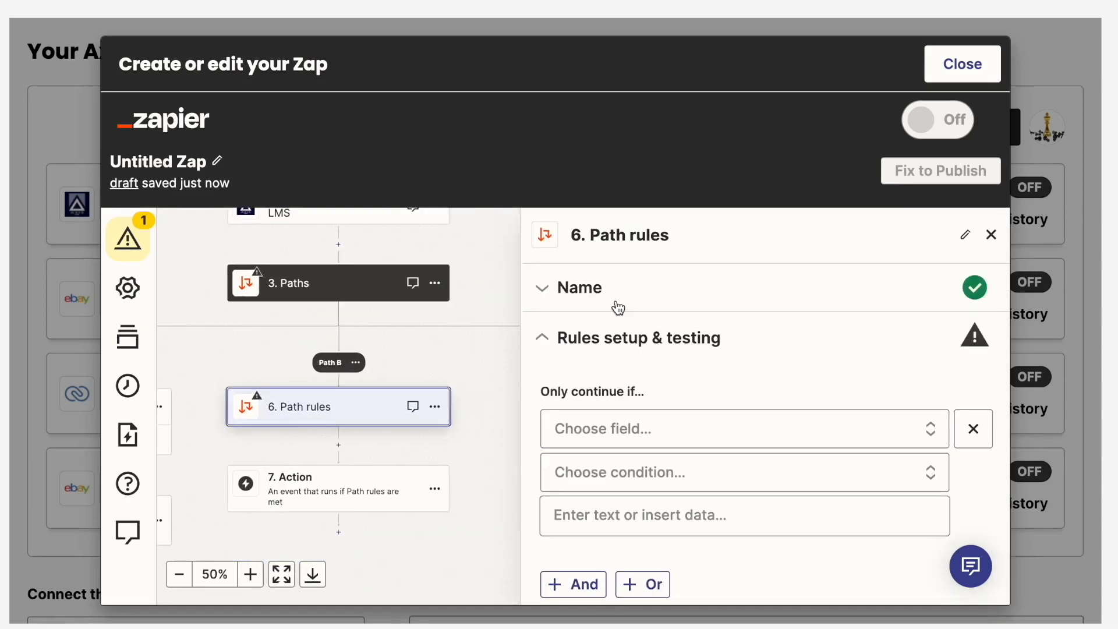
left_click(615, 295)
triple_click(615, 375)
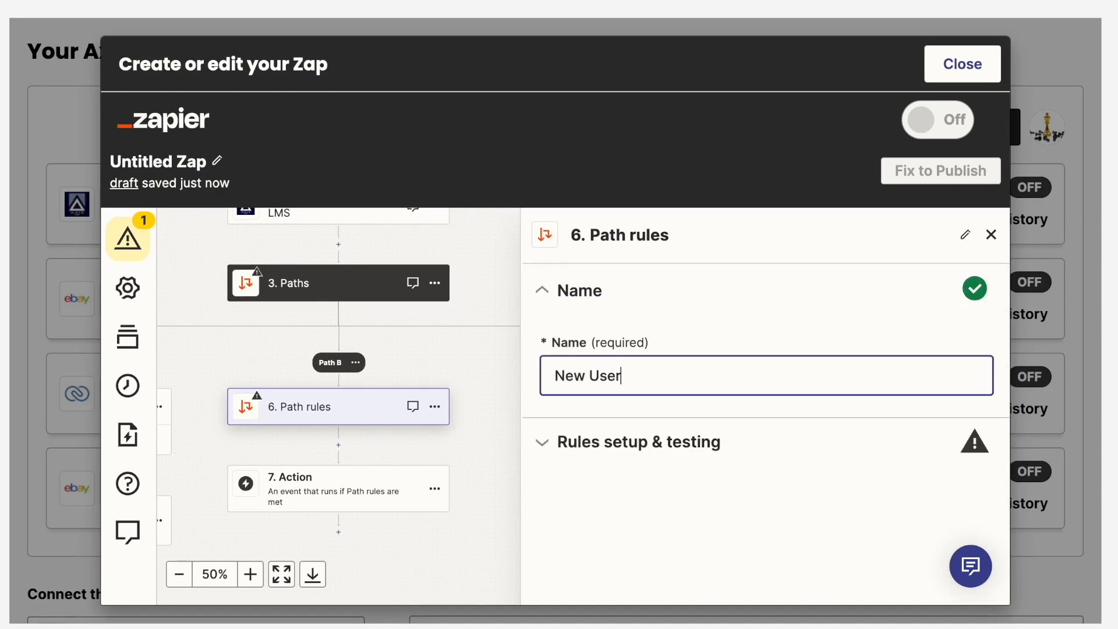
type("New User")
Step: Set the New User path to continue only if User Data Username from the Get User Record step does not exist
left_click(601, 430)
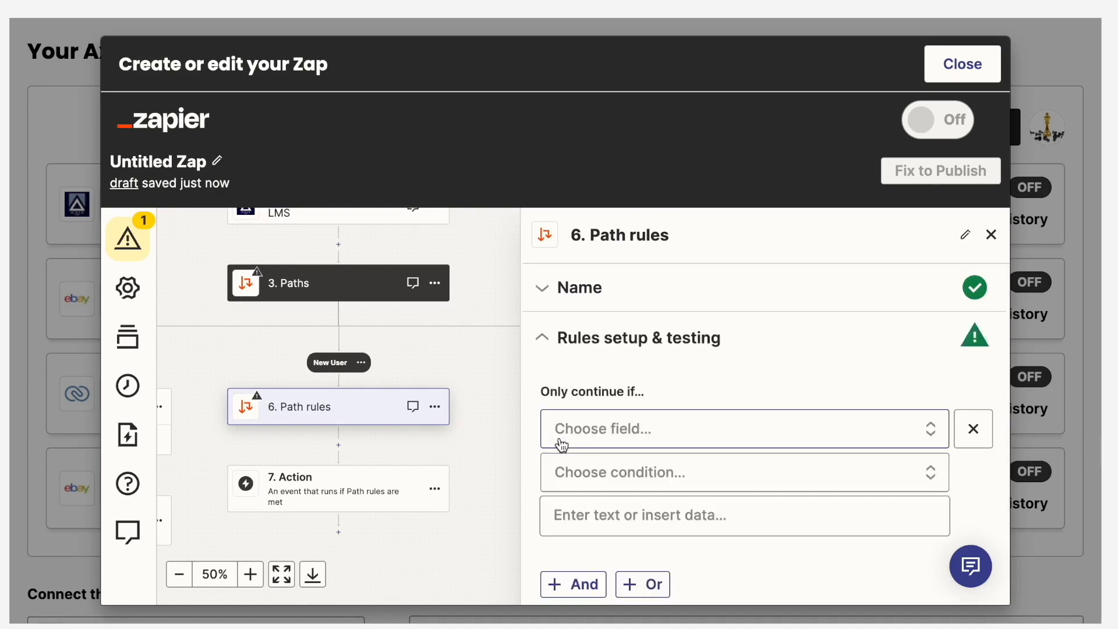
left_click(767, 438)
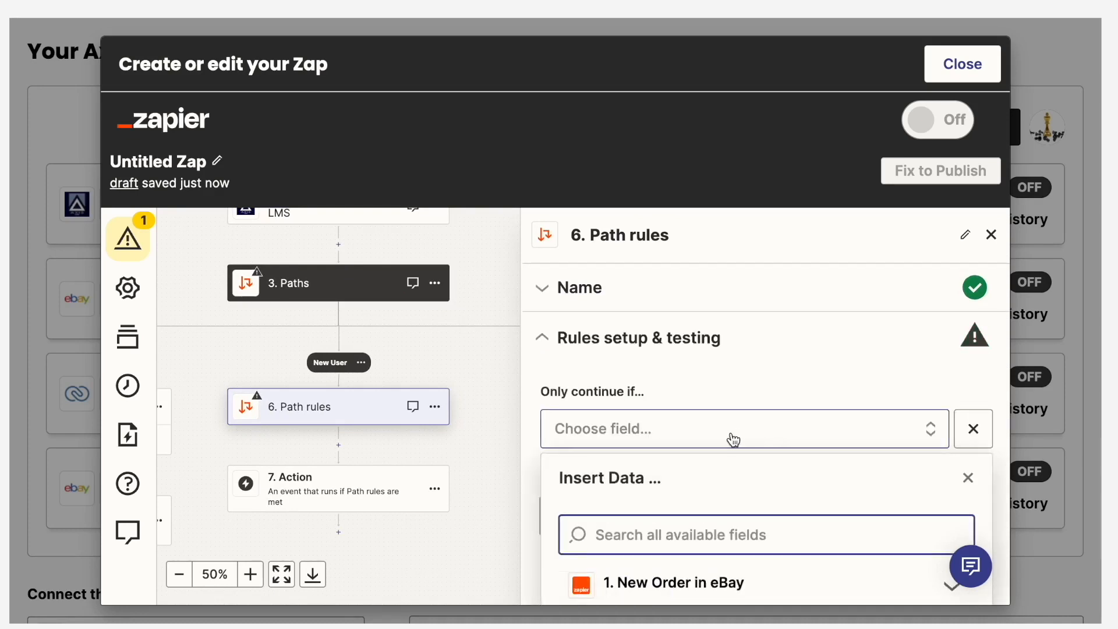
type("username")
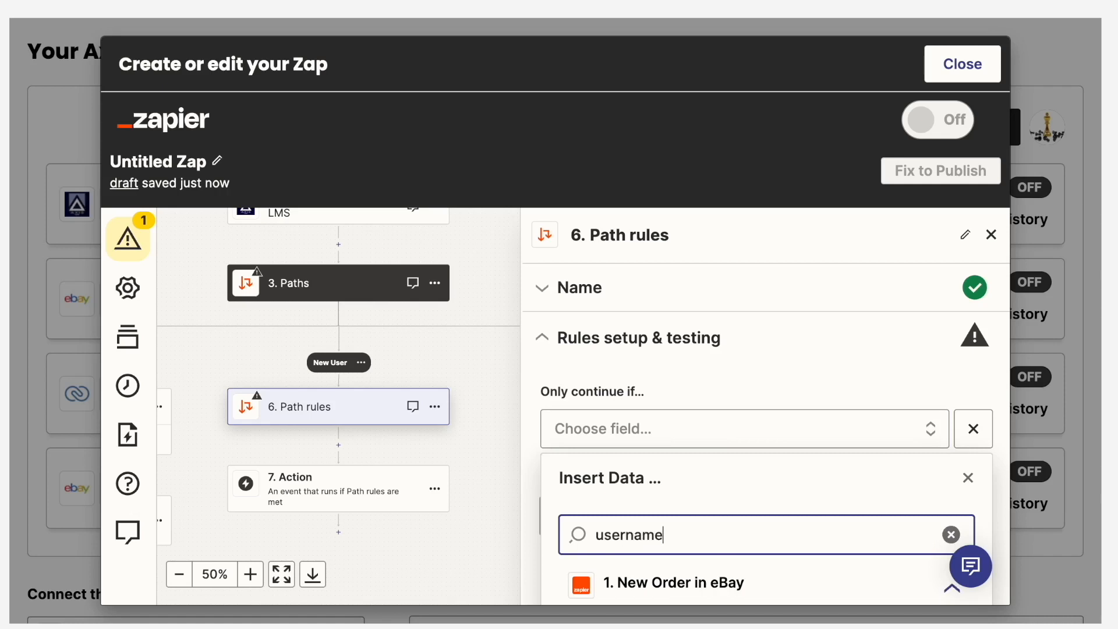
scroll(759, 460, "down", 5)
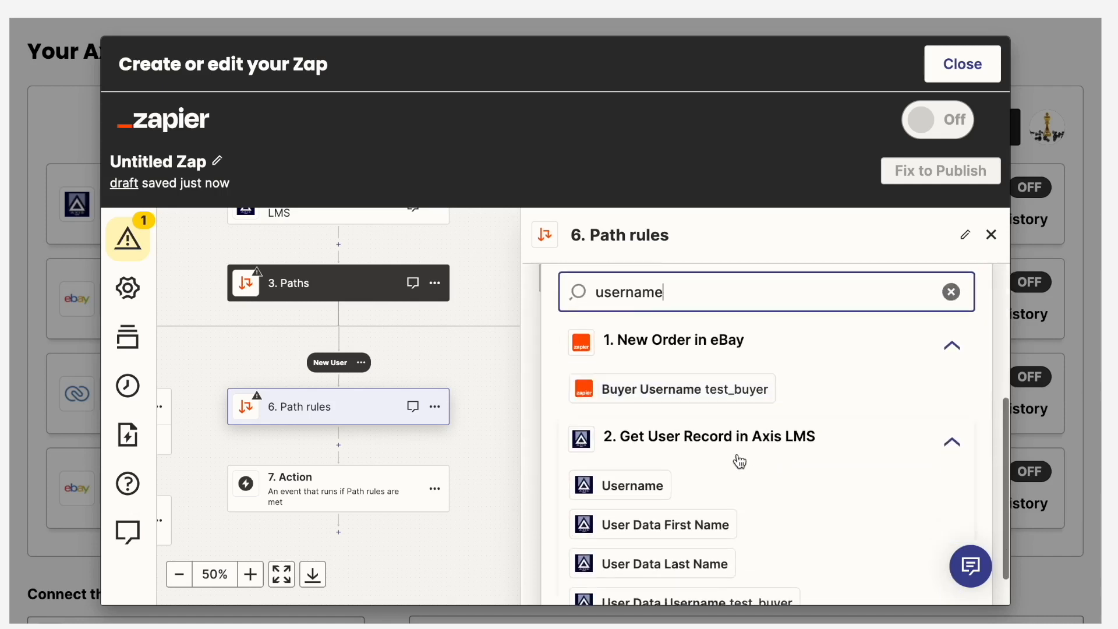
left_click(681, 558)
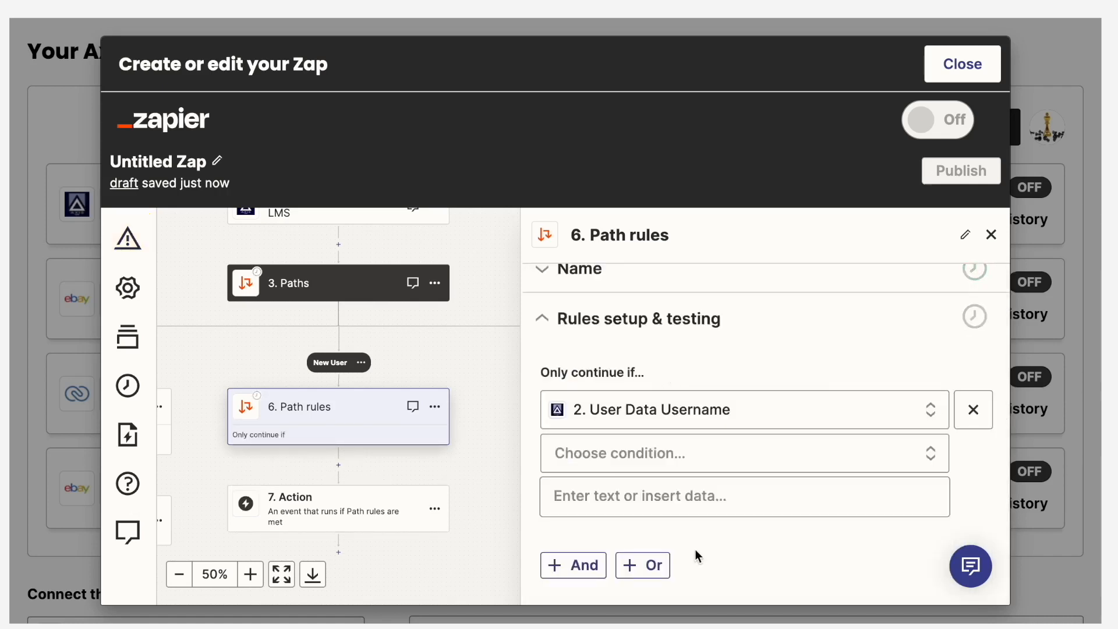
left_click(694, 464)
scroll(701, 536, "down", 10)
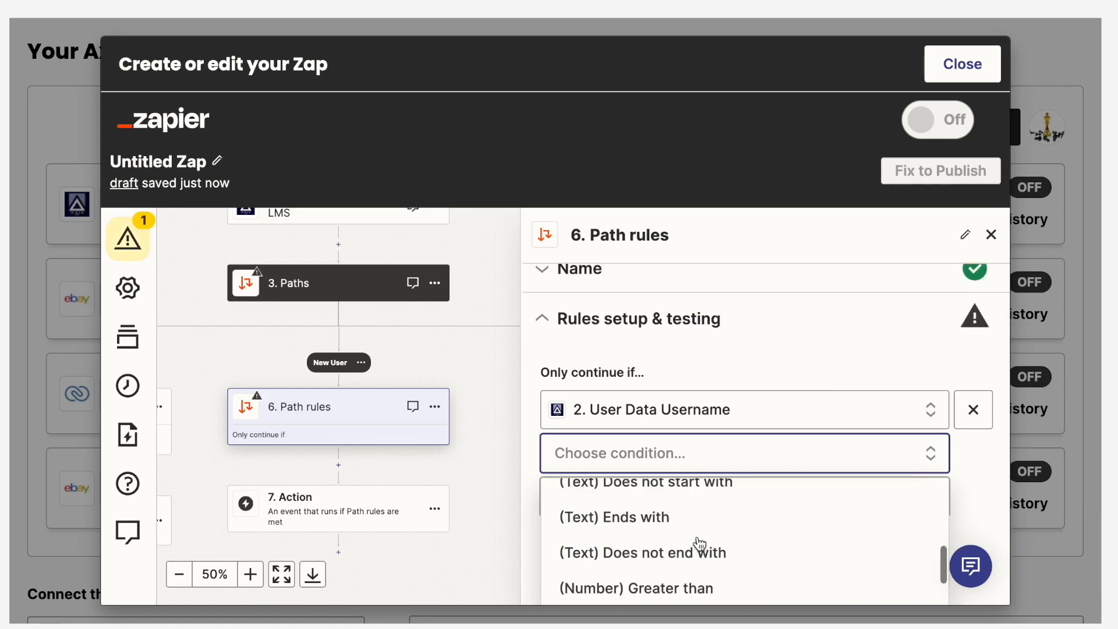
left_click(636, 577)
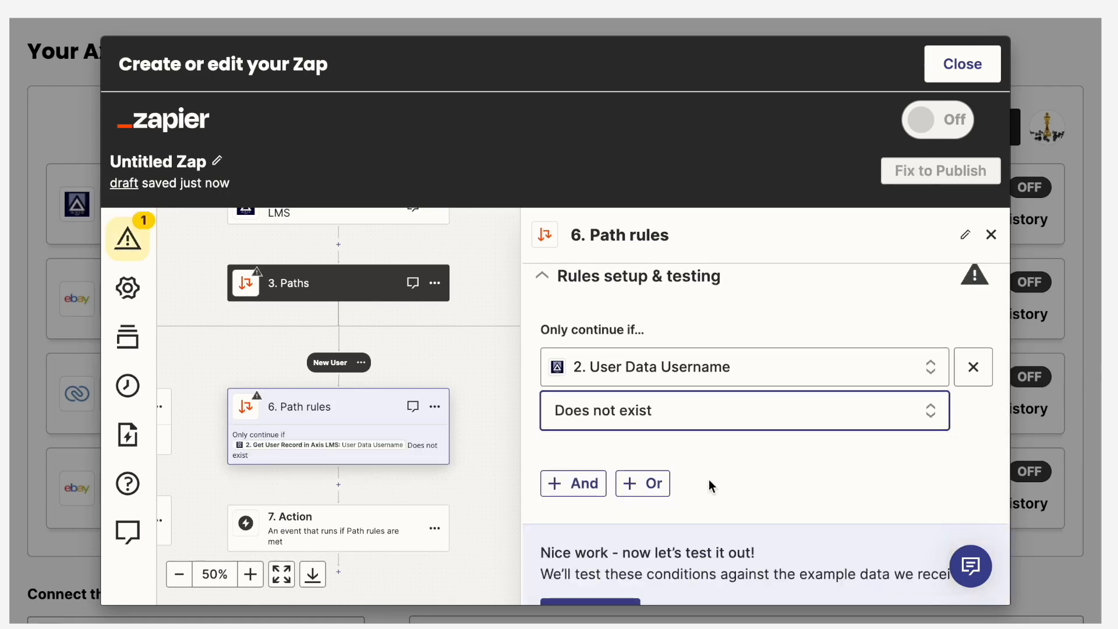
Step: Test the New User path rule, review the test result, and continue to the path's action
scroll(668, 509, "down", 1)
left_click(594, 568)
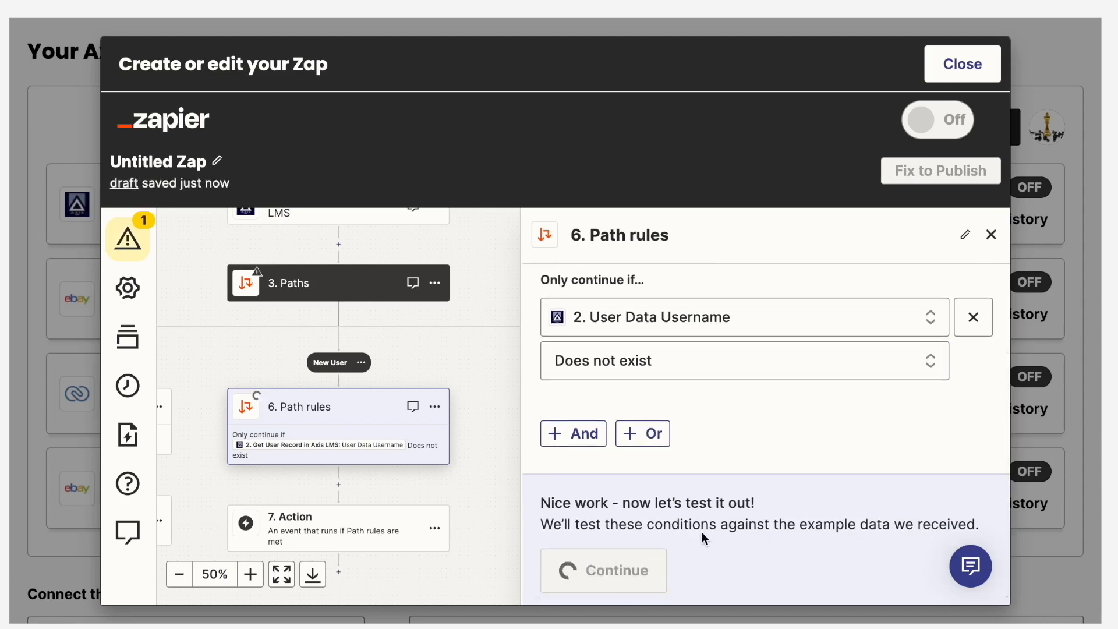
left_click(622, 569)
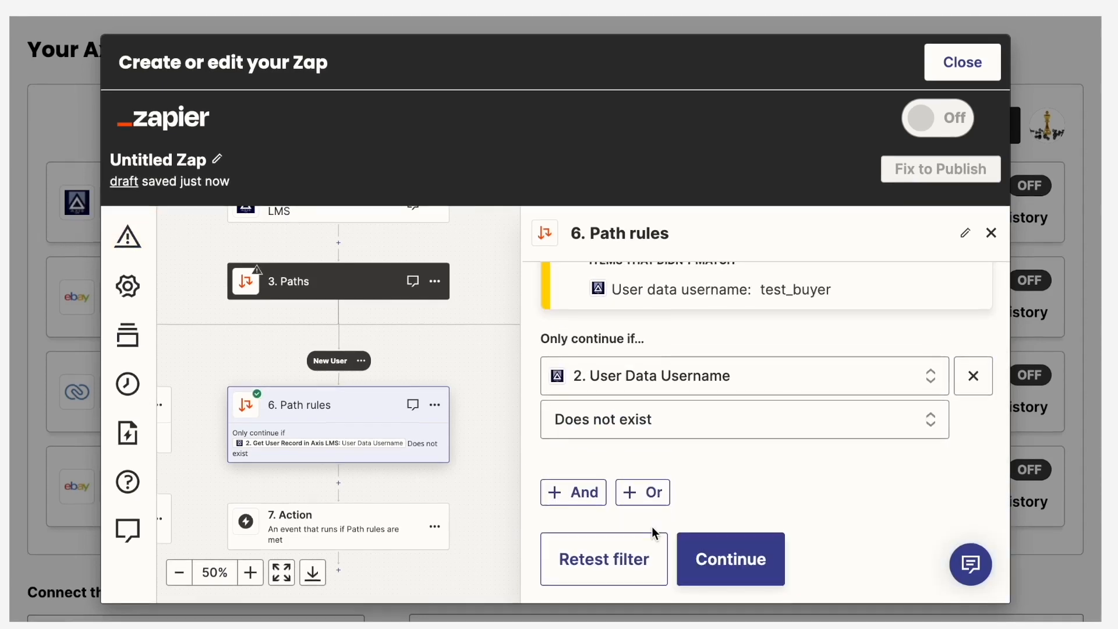
scroll(678, 485, "up", 1)
scroll(677, 485, "up", 5)
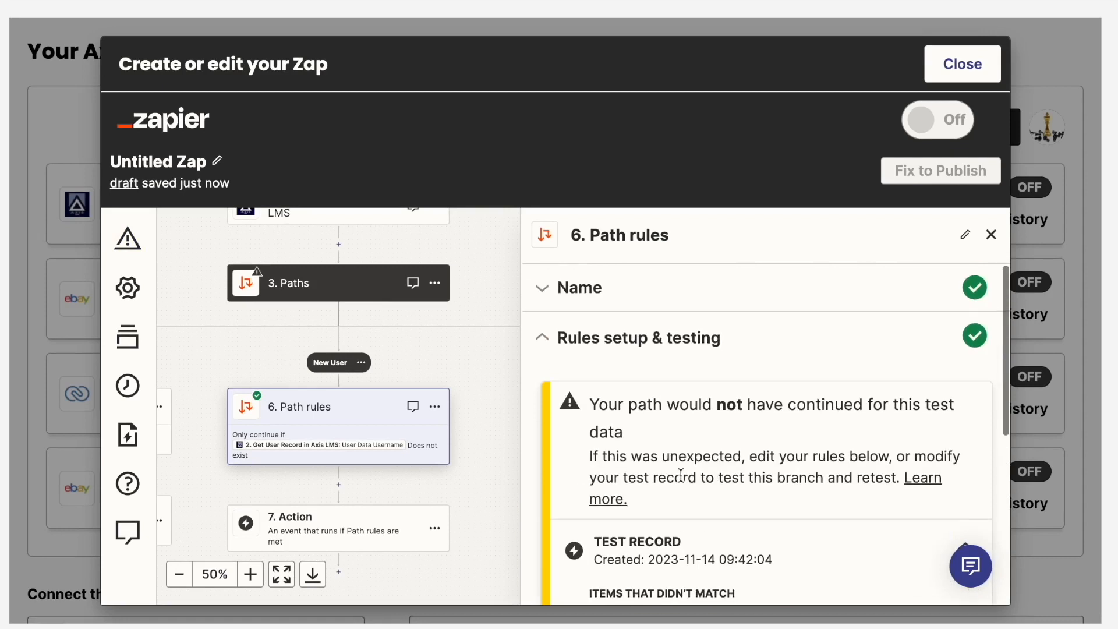
scroll(700, 420, "down", 5)
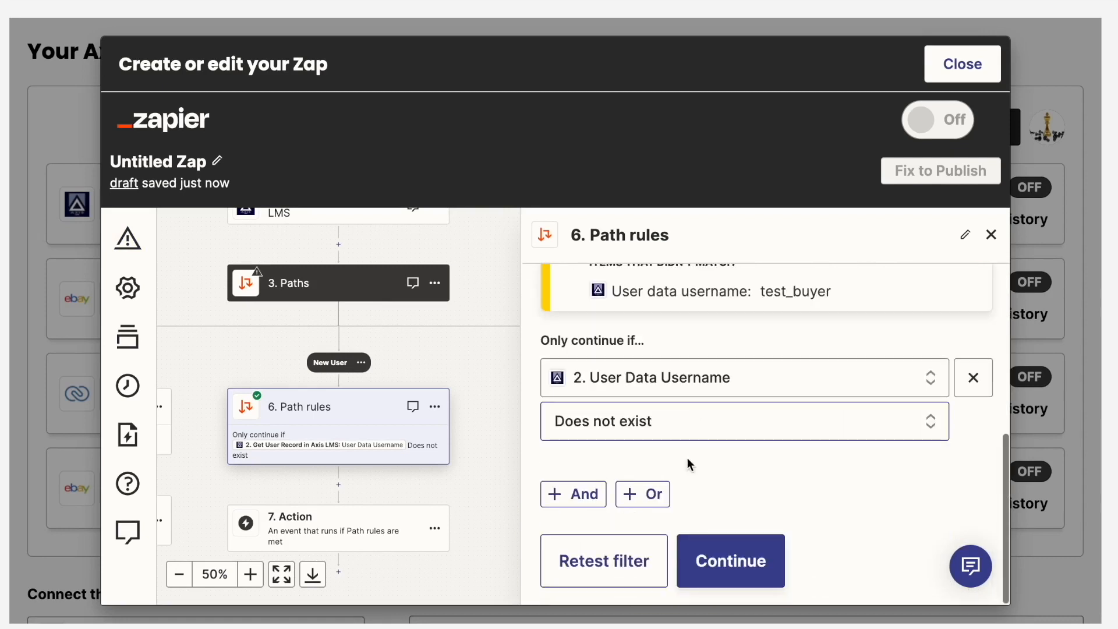
left_click(707, 564)
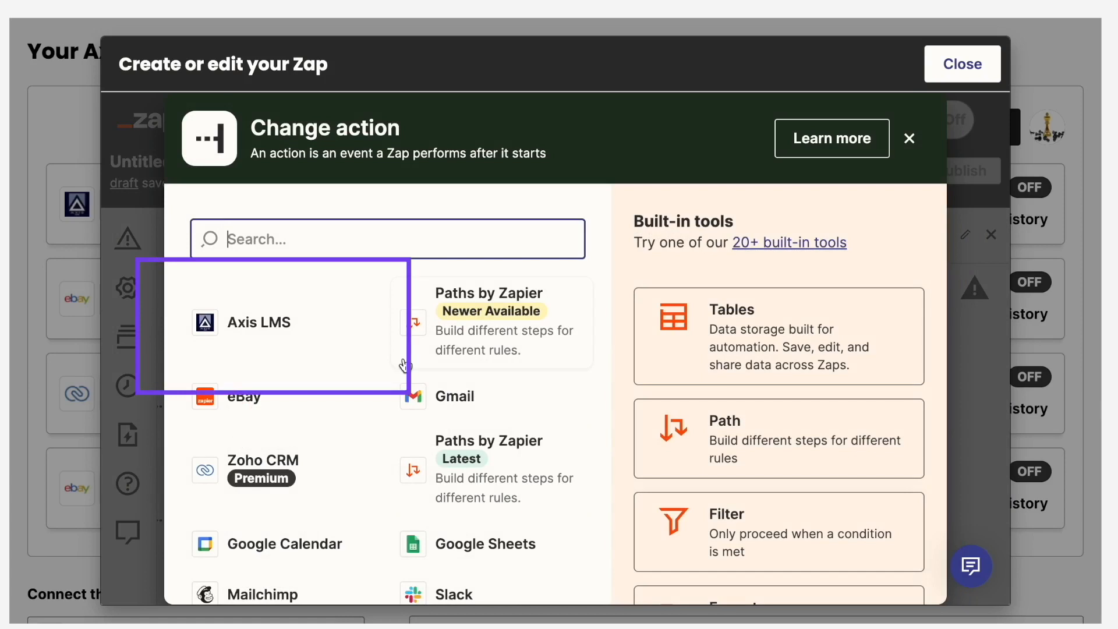
Step: Set the New User path's action to Axis LMS with the event Add User to LMS and continue to its action fields
left_click(309, 330)
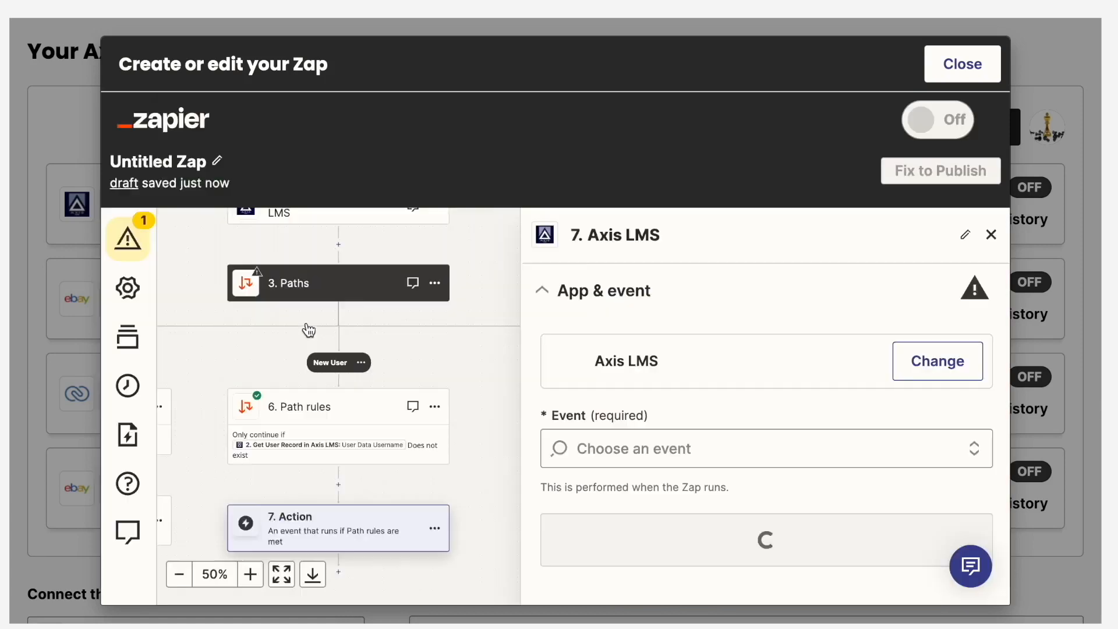
left_click(696, 451)
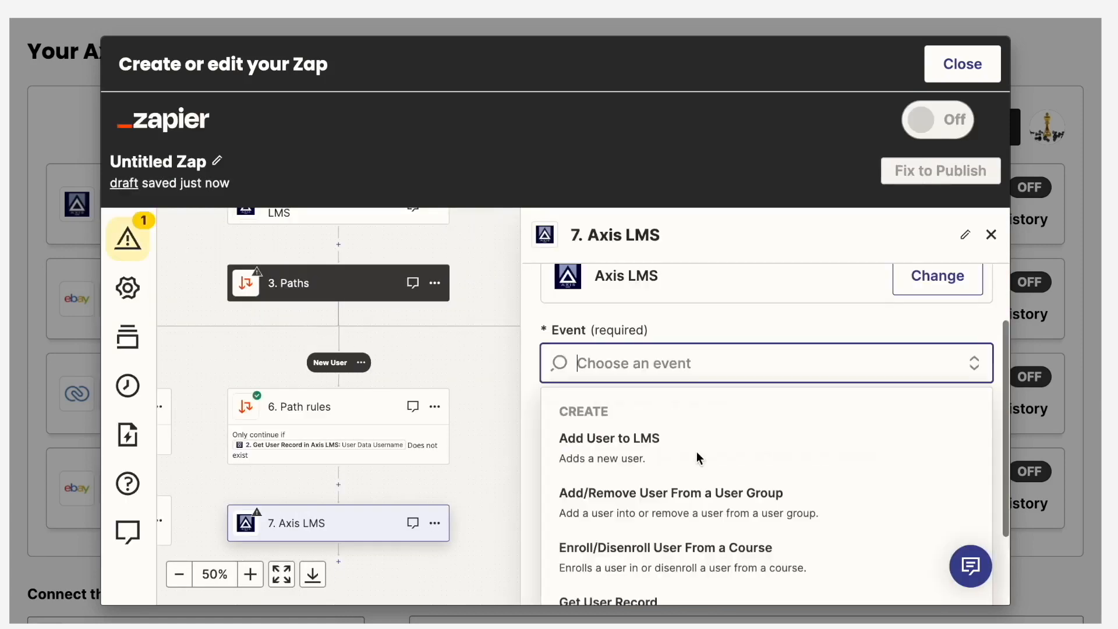
left_click(674, 395)
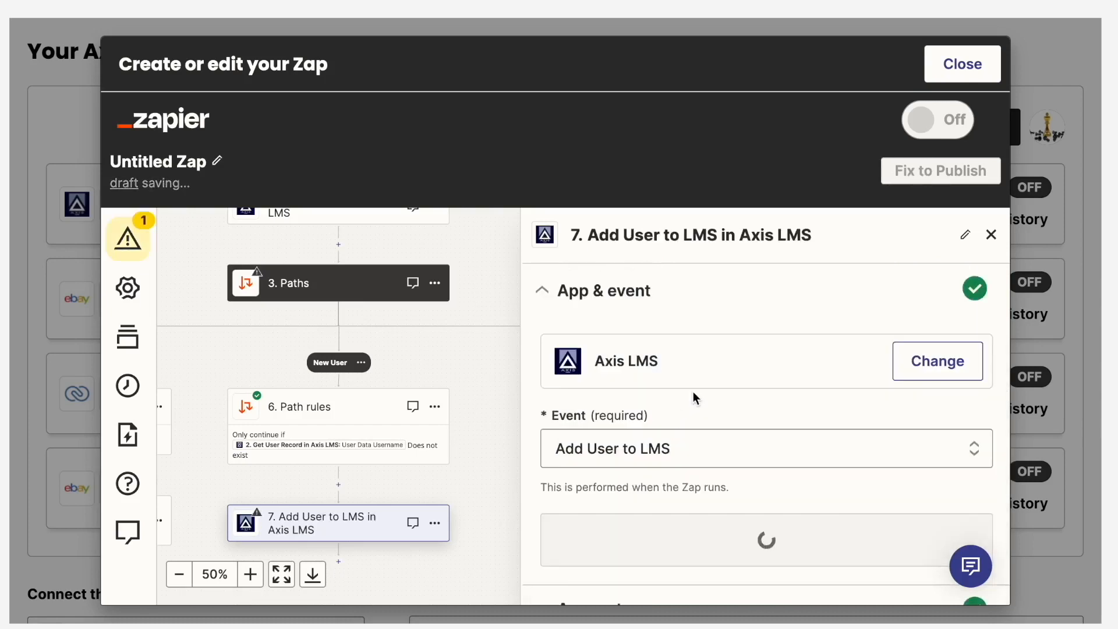
scroll(724, 431, "down", 1)
left_click(719, 464)
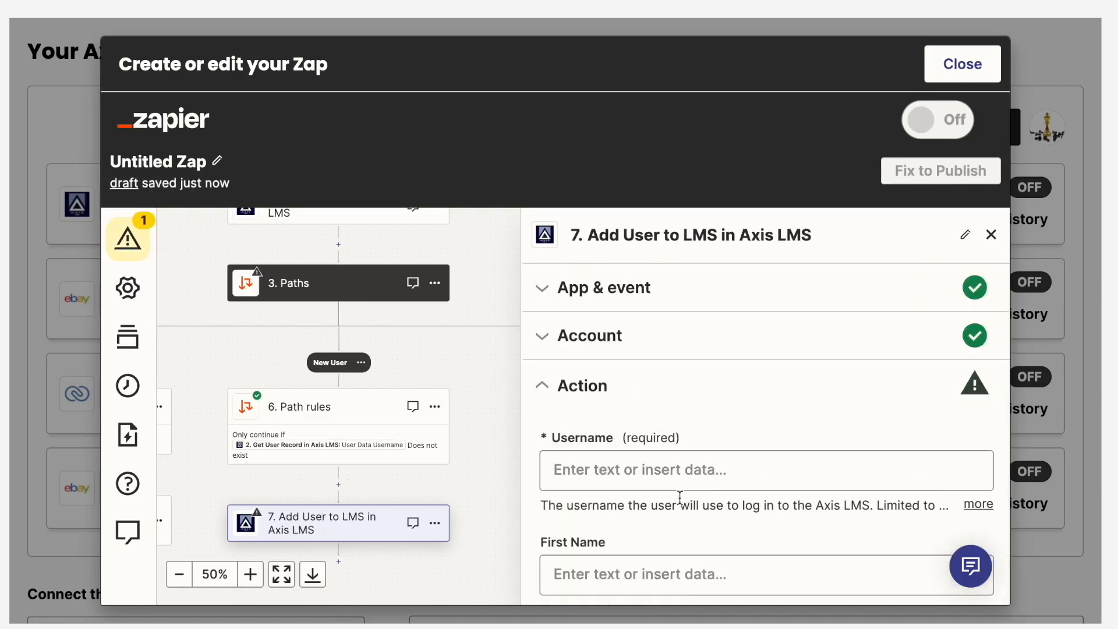
Step: Map the Add User to LMS step's Username to Buyer Username from the New Order in eBay step
left_click(646, 376)
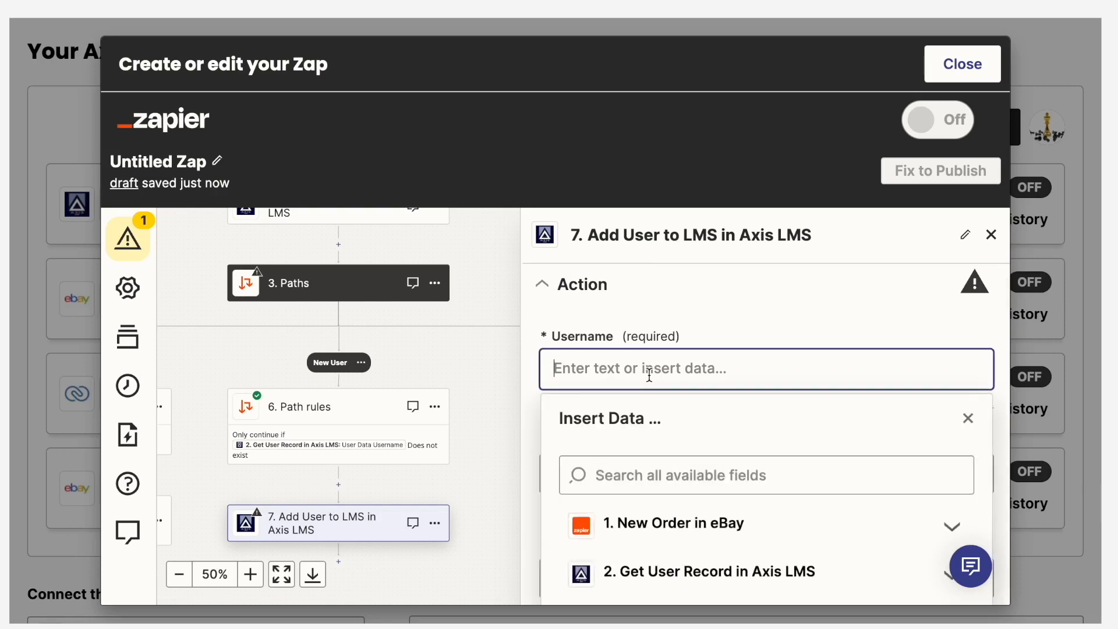
left_click(625, 463)
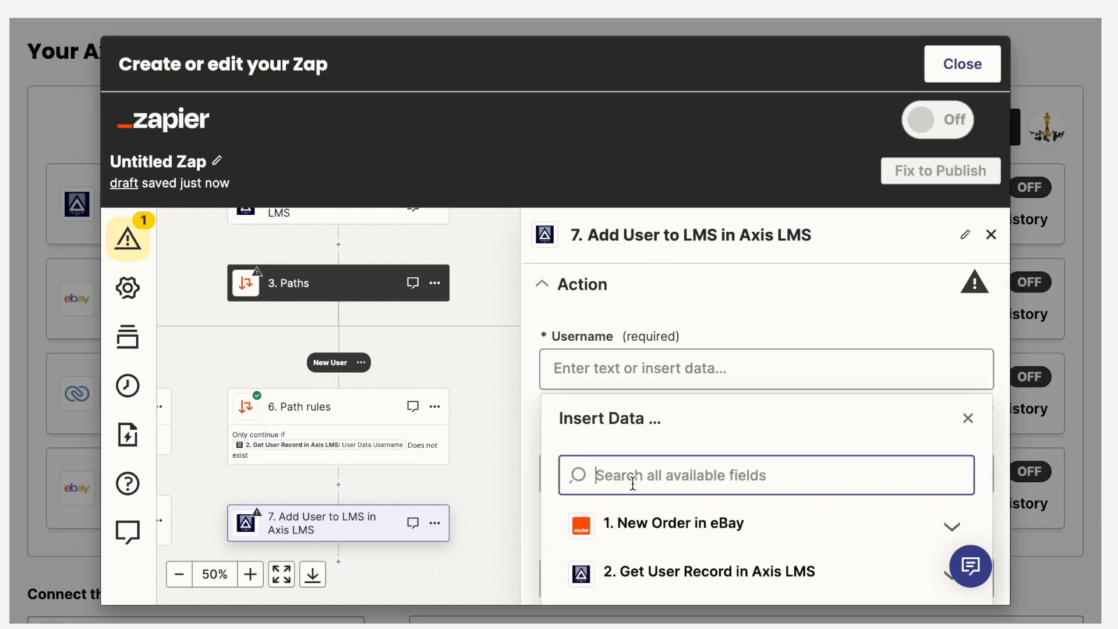
type("username")
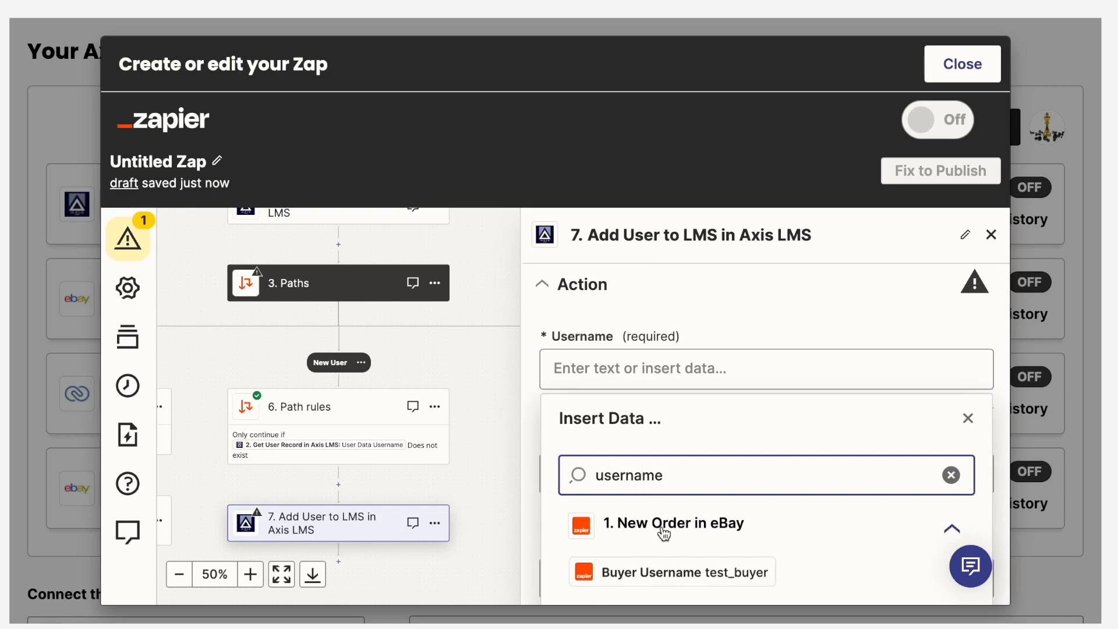
left_click(655, 571)
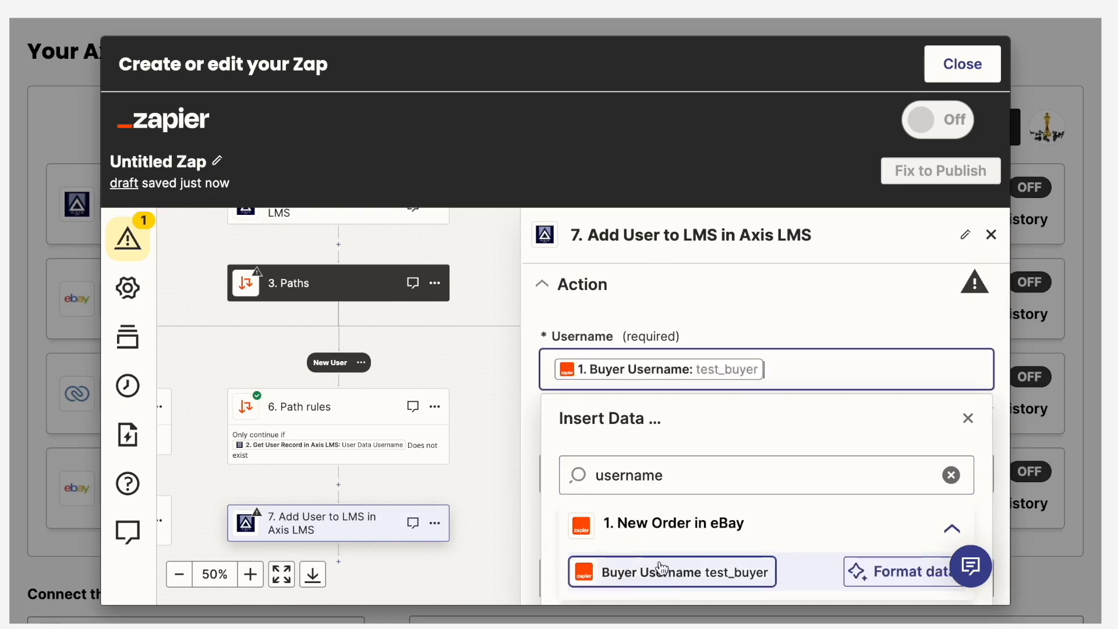
left_click(749, 315)
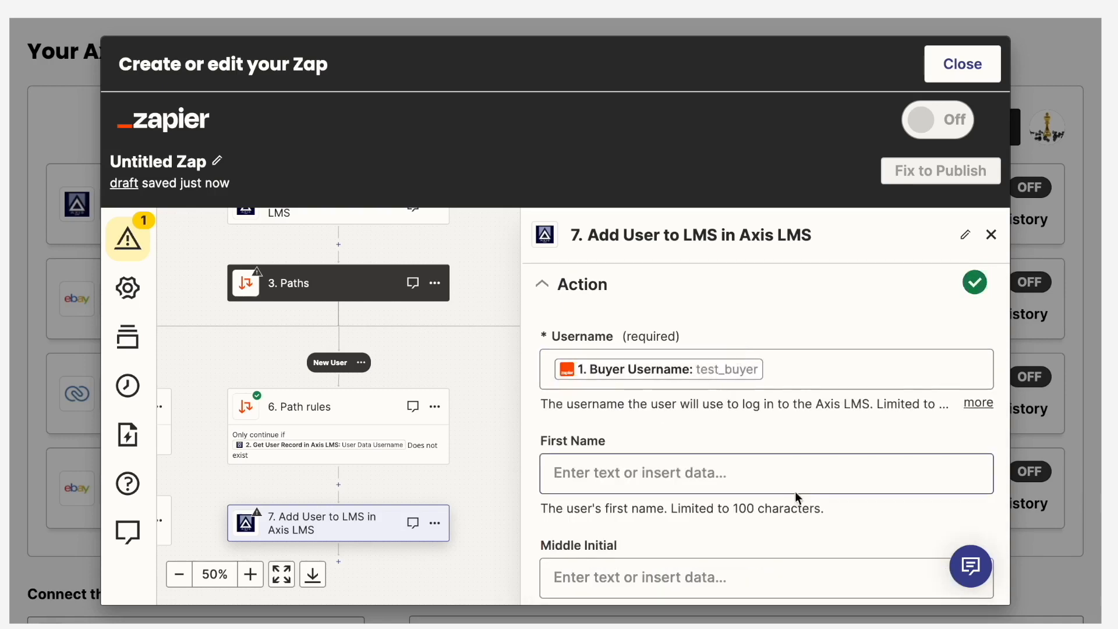
Step: Test the Add User to LMS step, review the test result, and close its settings
scroll(814, 509, "down", 20)
left_click(765, 519)
scroll(759, 494, "down", 5)
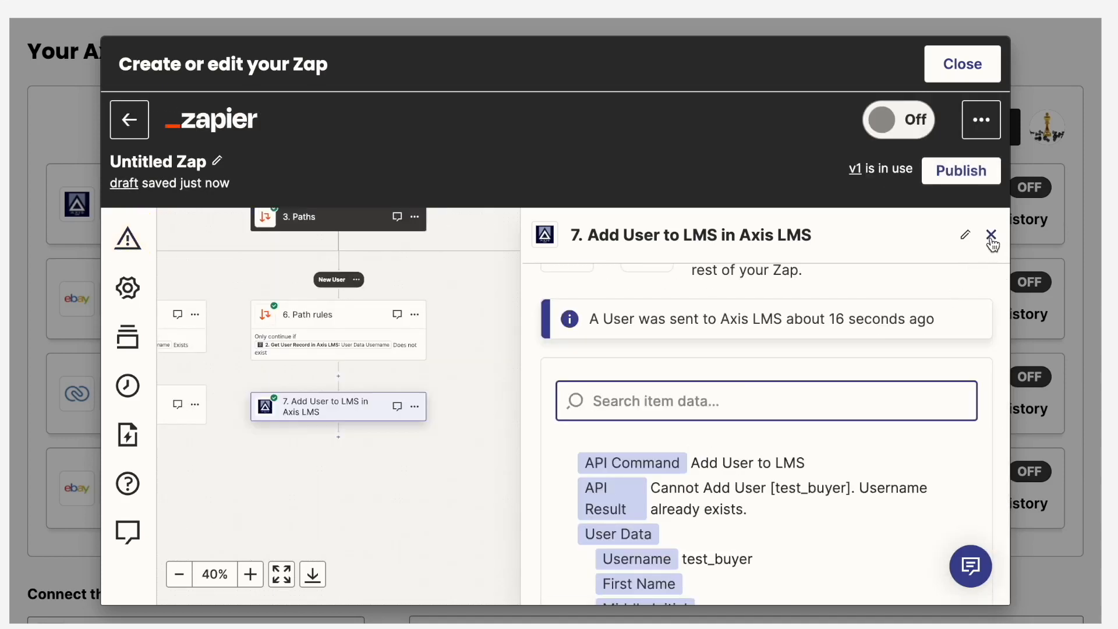
left_click(990, 236)
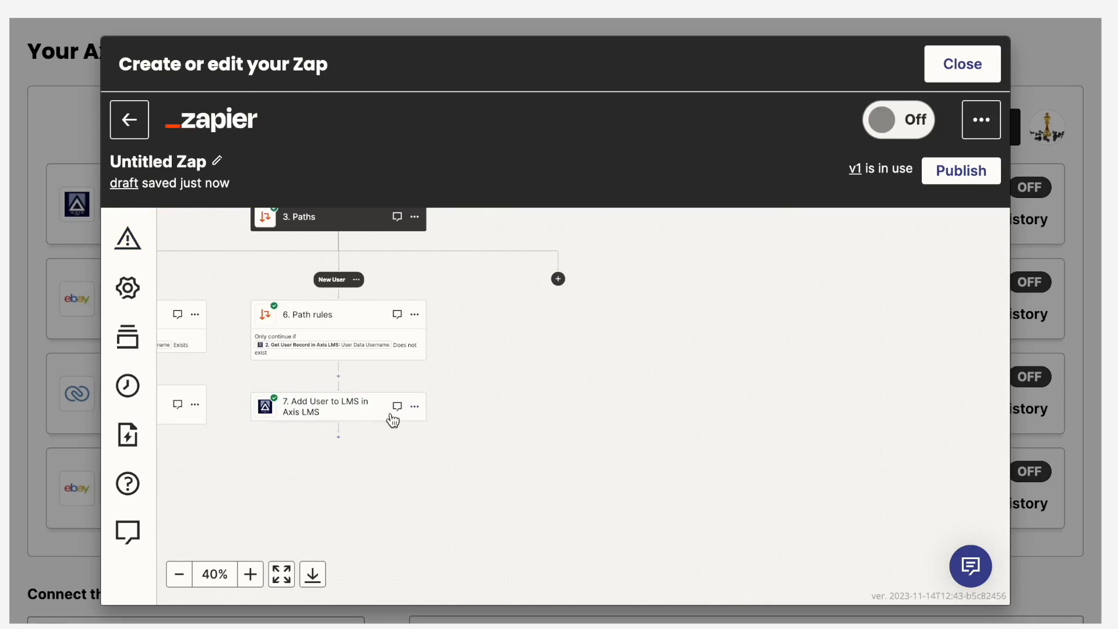
Step: Add an Axis LMS action after Add User to LMS with the event Enroll/Disenroll User From a Course
left_click(338, 437)
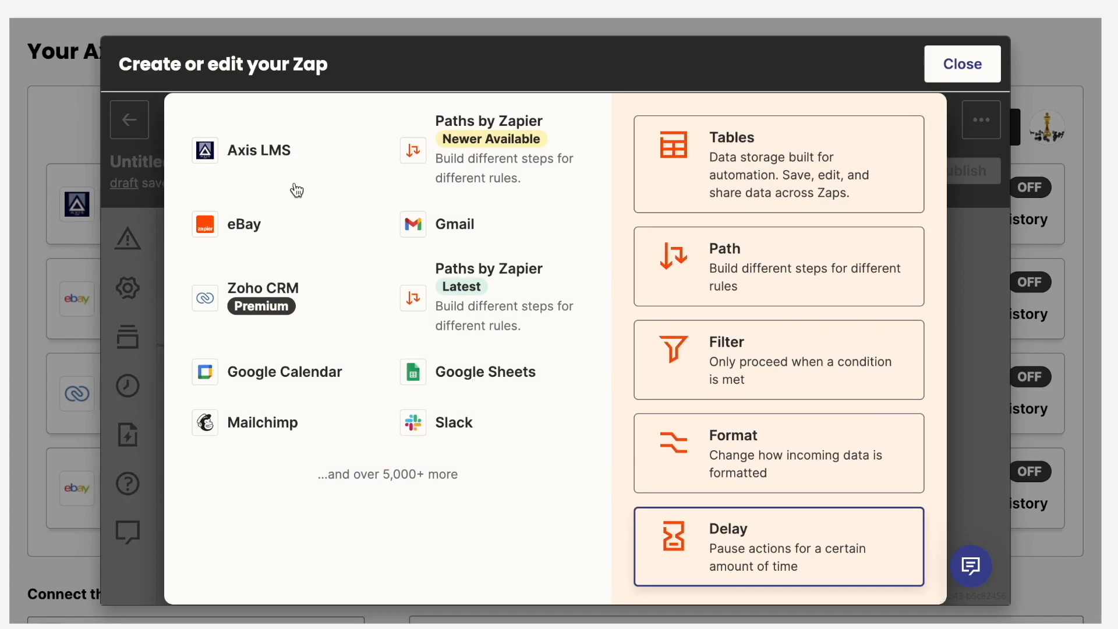
left_click(281, 167)
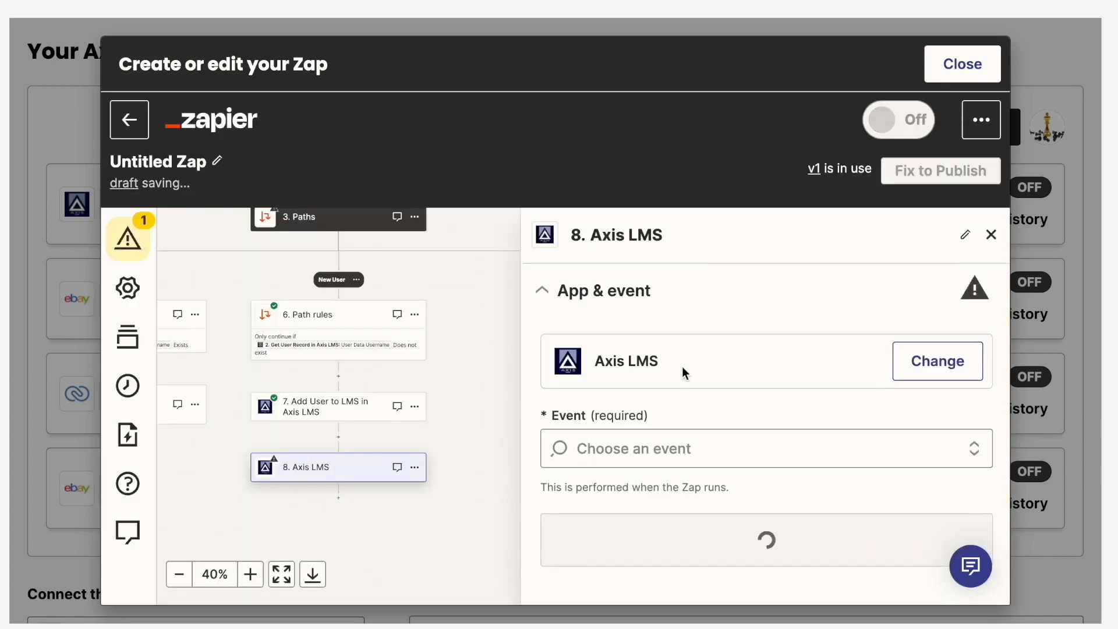
left_click(655, 443)
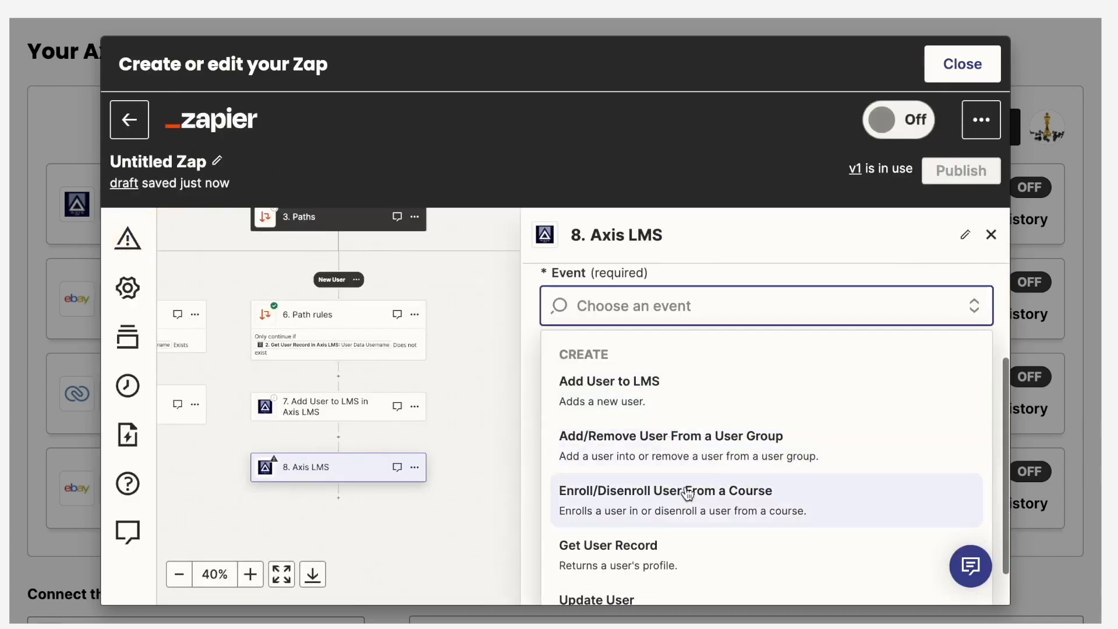
scroll(676, 465, "down", 2)
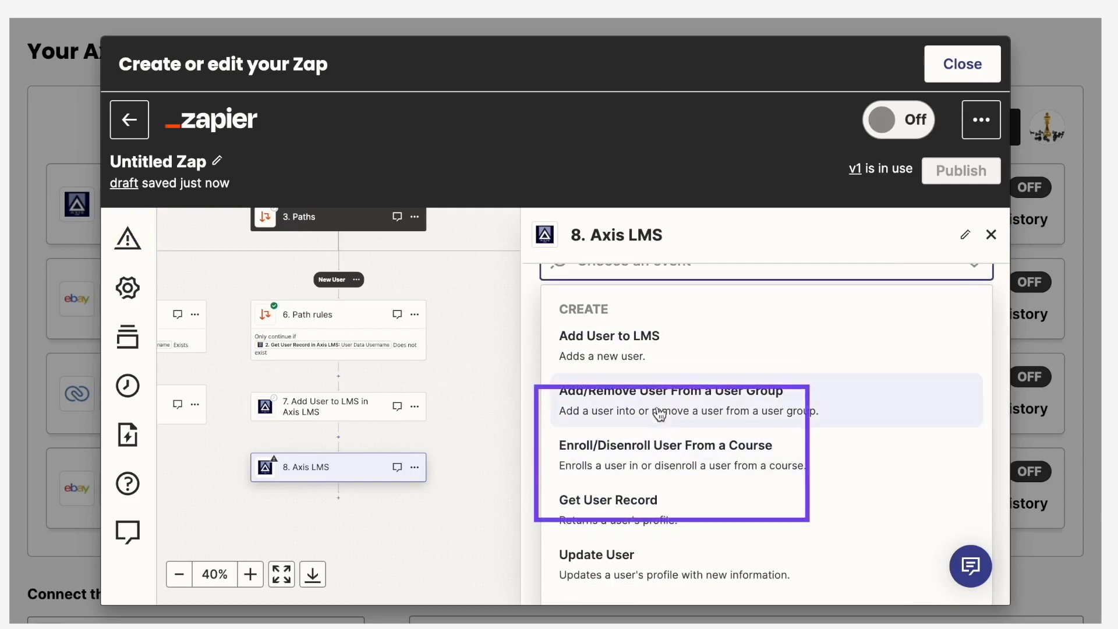
left_click(702, 460)
scroll(699, 454, "down", 1)
left_click(693, 469)
Step: Map the New User path's enrollment Username to Buyer Username from the New Order in eBay step
scroll(643, 456, "down", 1)
left_click(632, 389)
left_click(658, 502)
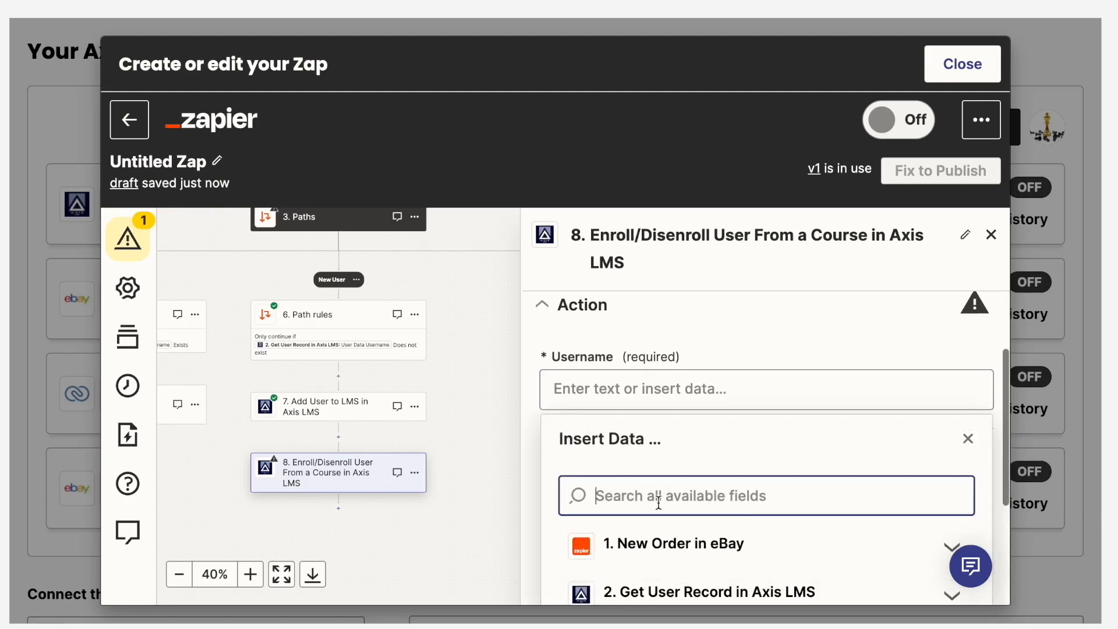
type("username")
scroll(702, 523, "down", 1)
left_click(679, 535)
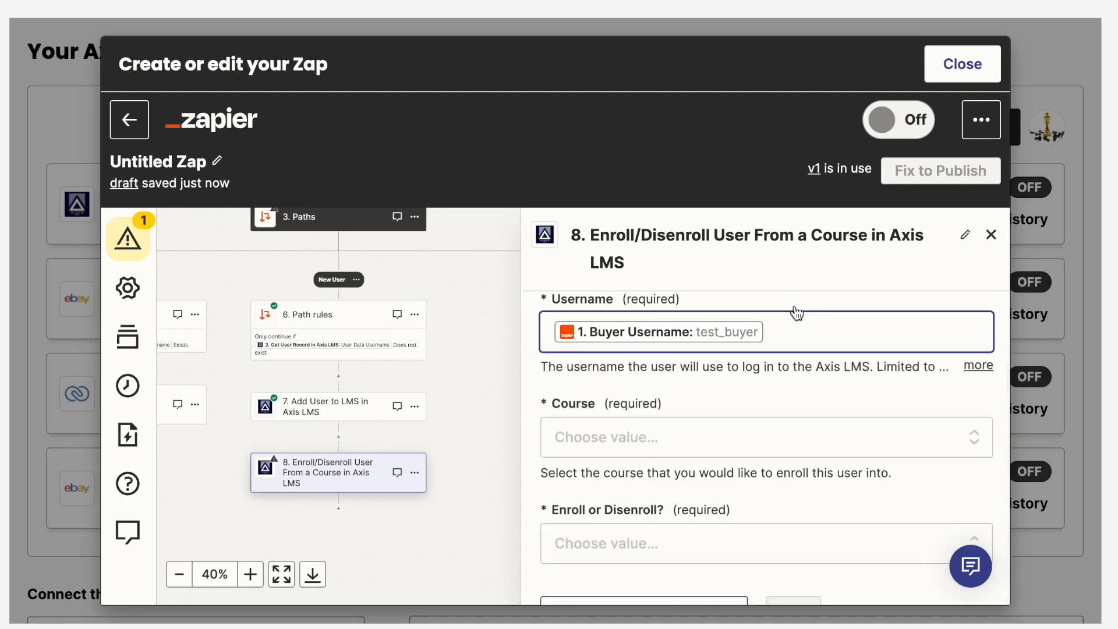
Step: Set the New User path's enrollment Course to Course One and Enroll or Disenroll? to Enroll
scroll(775, 437, "down", 2)
left_click(651, 343)
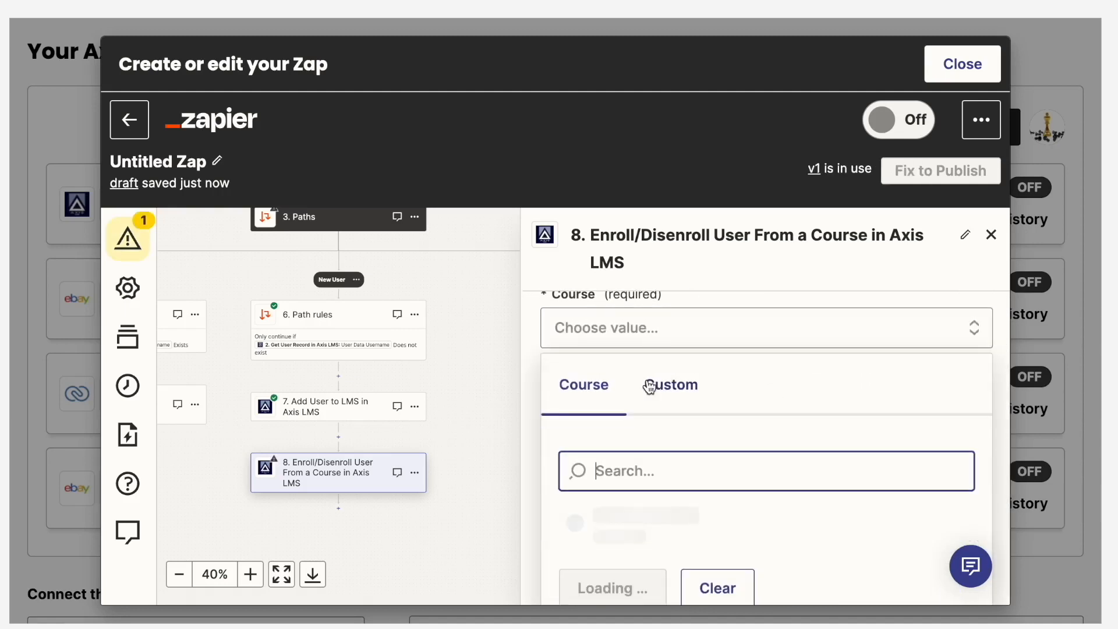
left_click(707, 529)
left_click(649, 434)
scroll(648, 512, "down", 3)
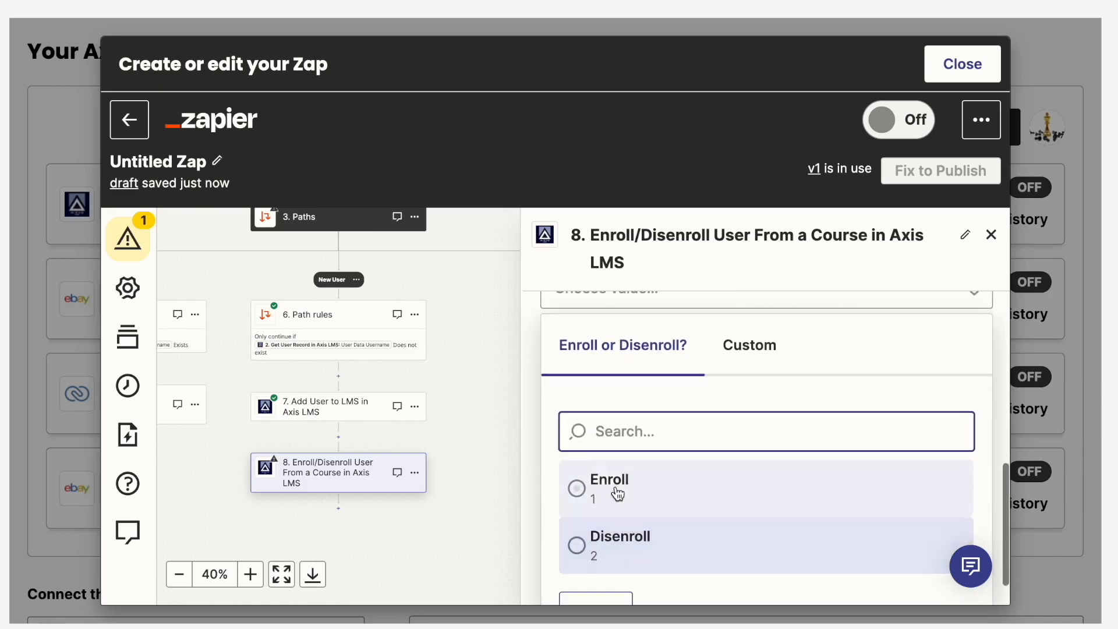
left_click(620, 512)
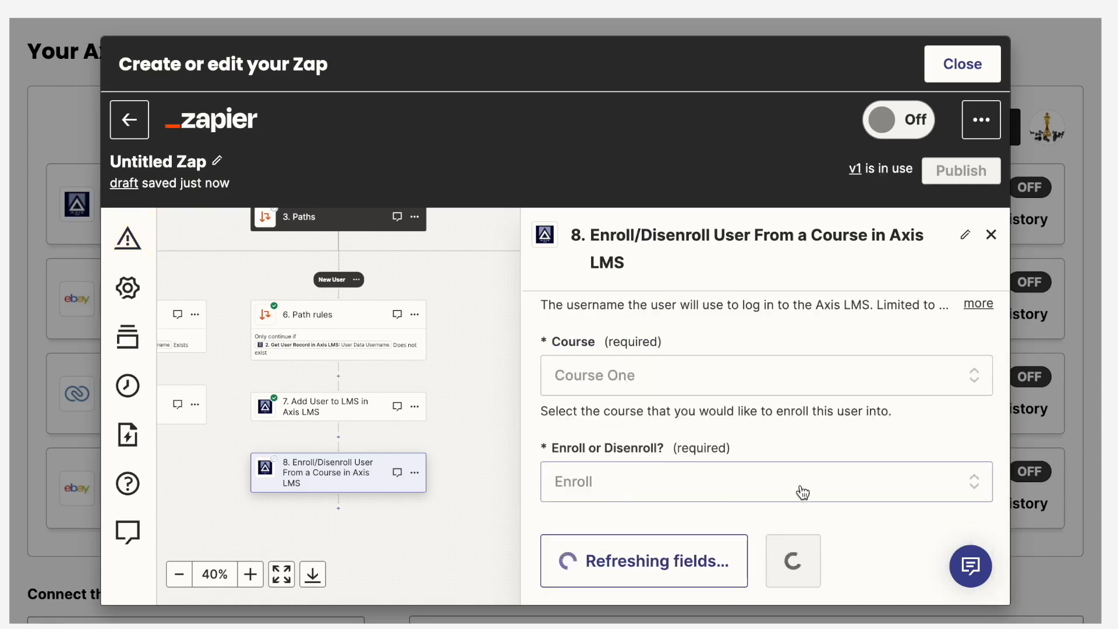
Step: Test the New User path's Enroll/Disenroll User From a Course step and close its settings
left_click(770, 553)
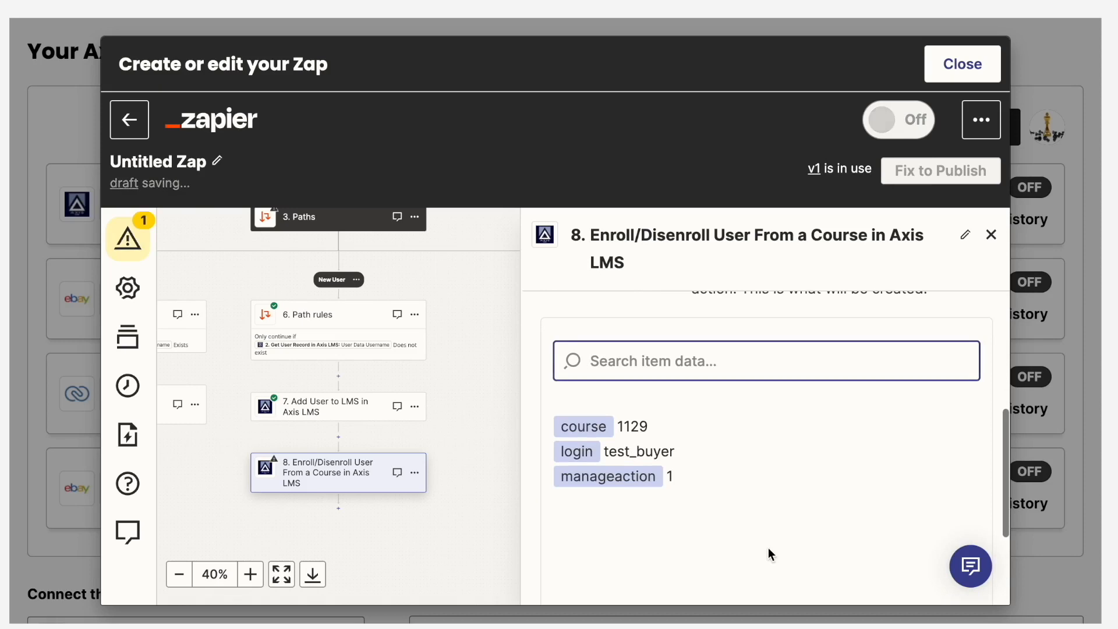
scroll(763, 515, "down", 3)
left_click(729, 559)
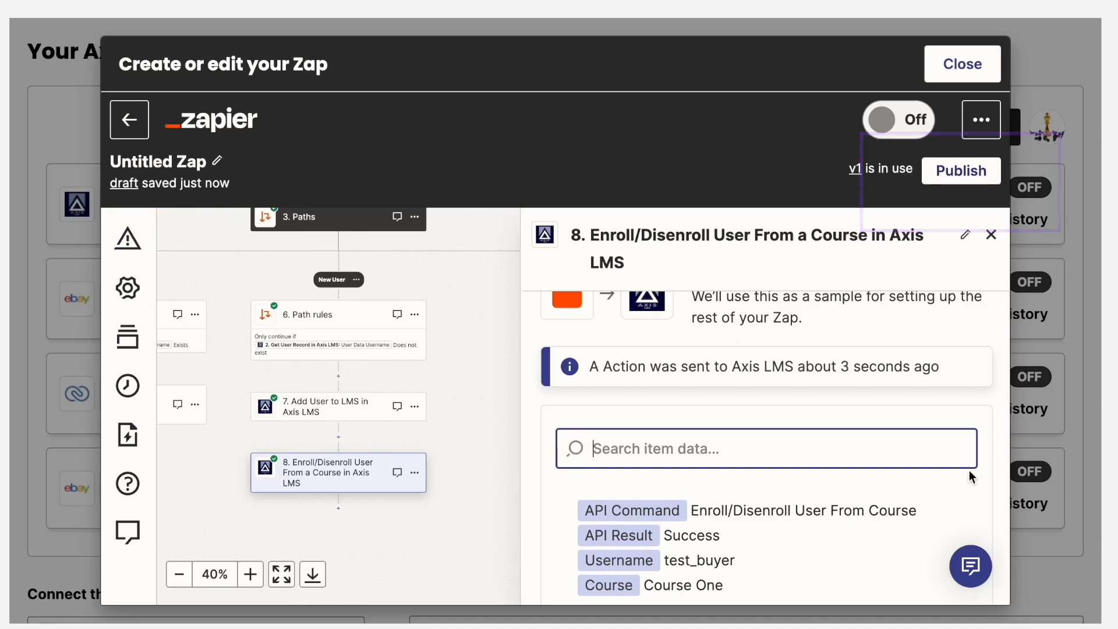
left_click(991, 235)
Step: Review the complete Zap flow from the eBay trigger through the Existing User and New User paths
left_click_drag(496, 357, 659, 411)
left_click(179, 574)
left_click(179, 574)
left_click_drag(644, 311, 641, 383)
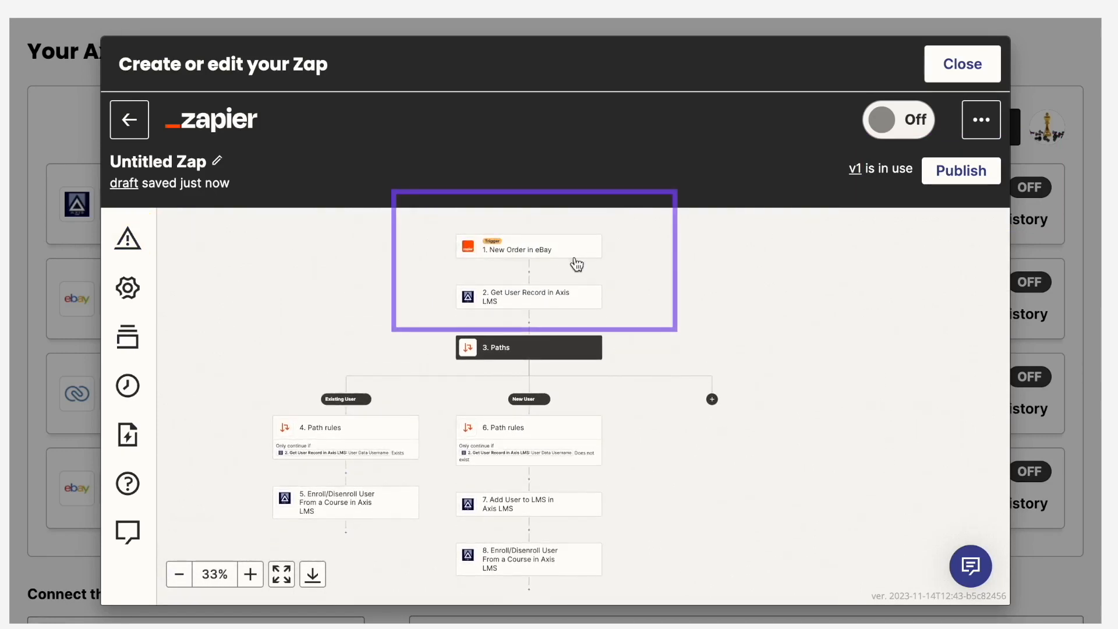